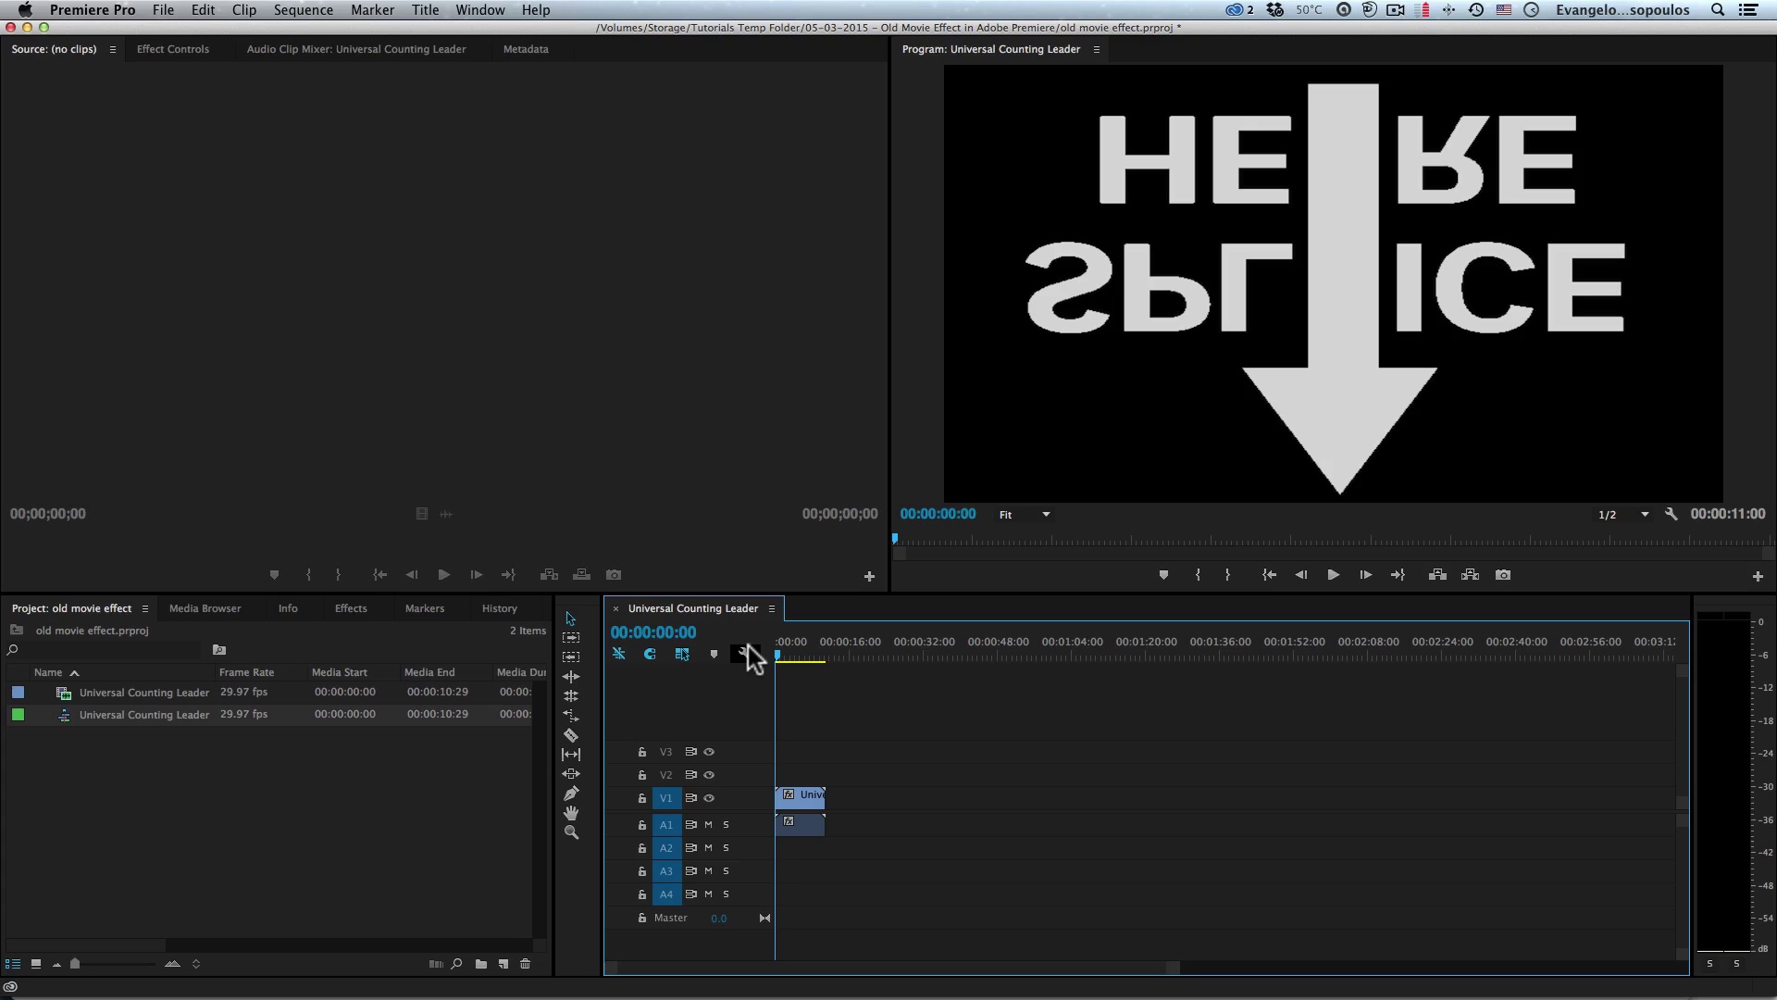
Step: Play the leader countdown, stop it near the end, and select the V1 and A1 leader clips
left_click(1331, 578)
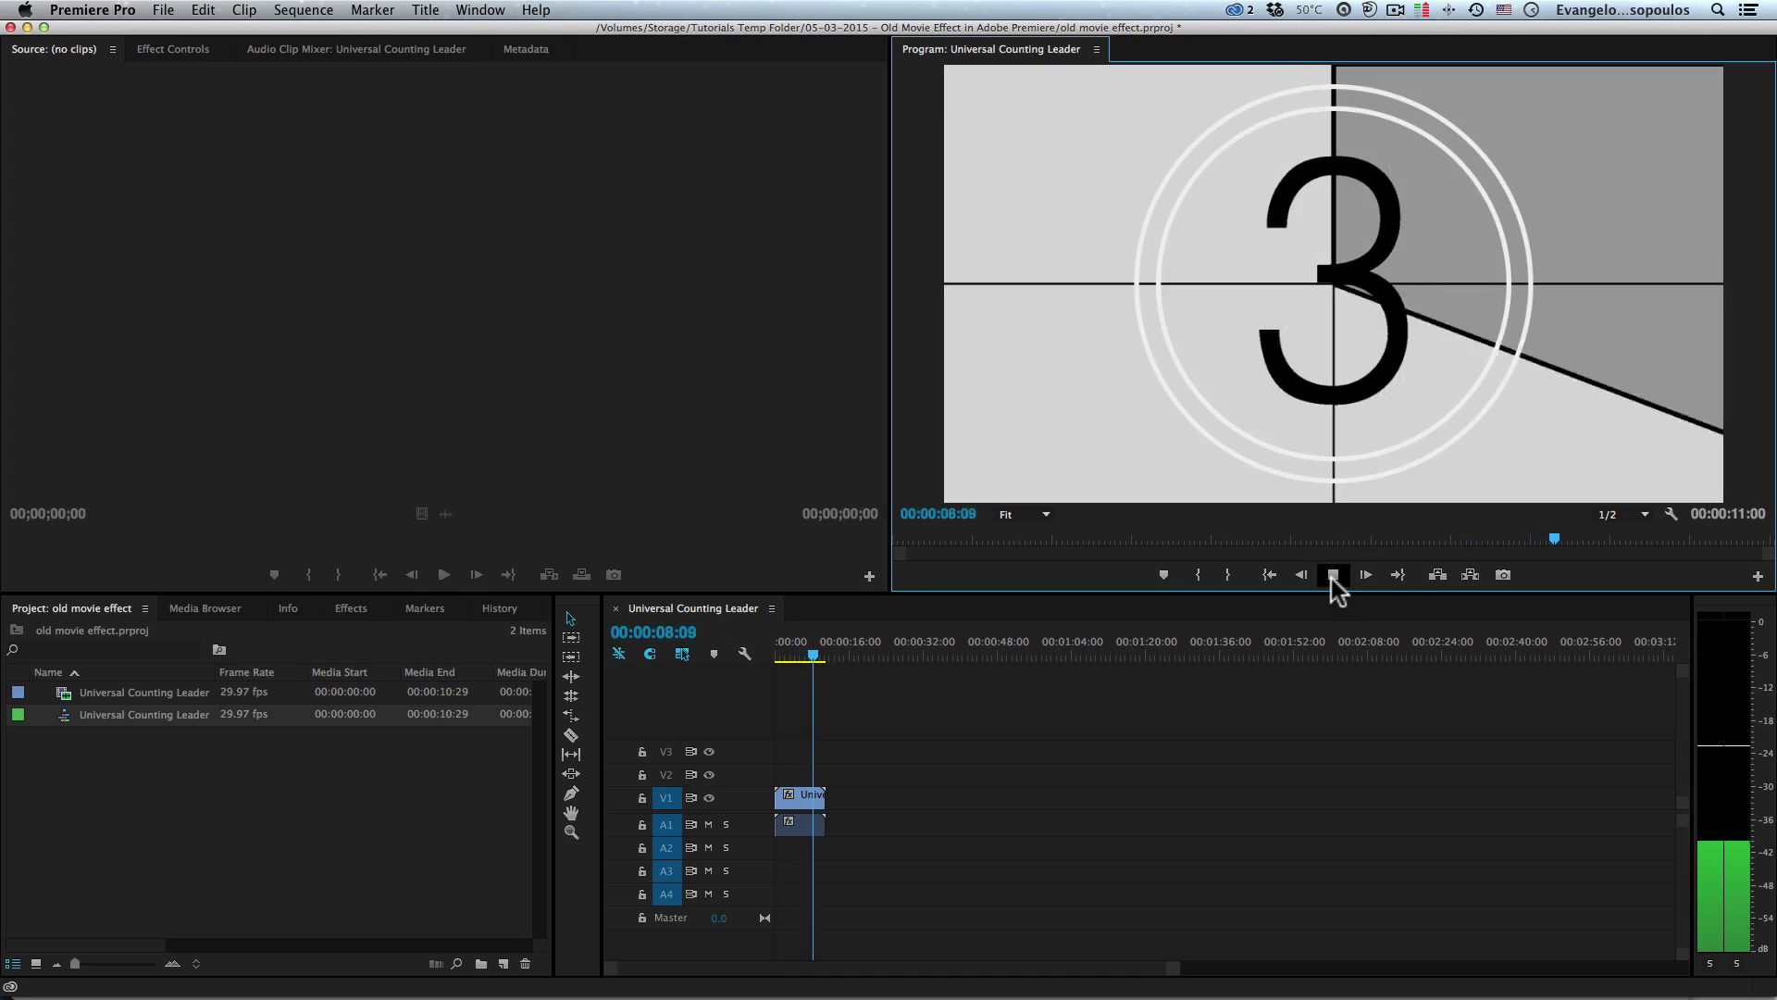
left_click(1331, 576)
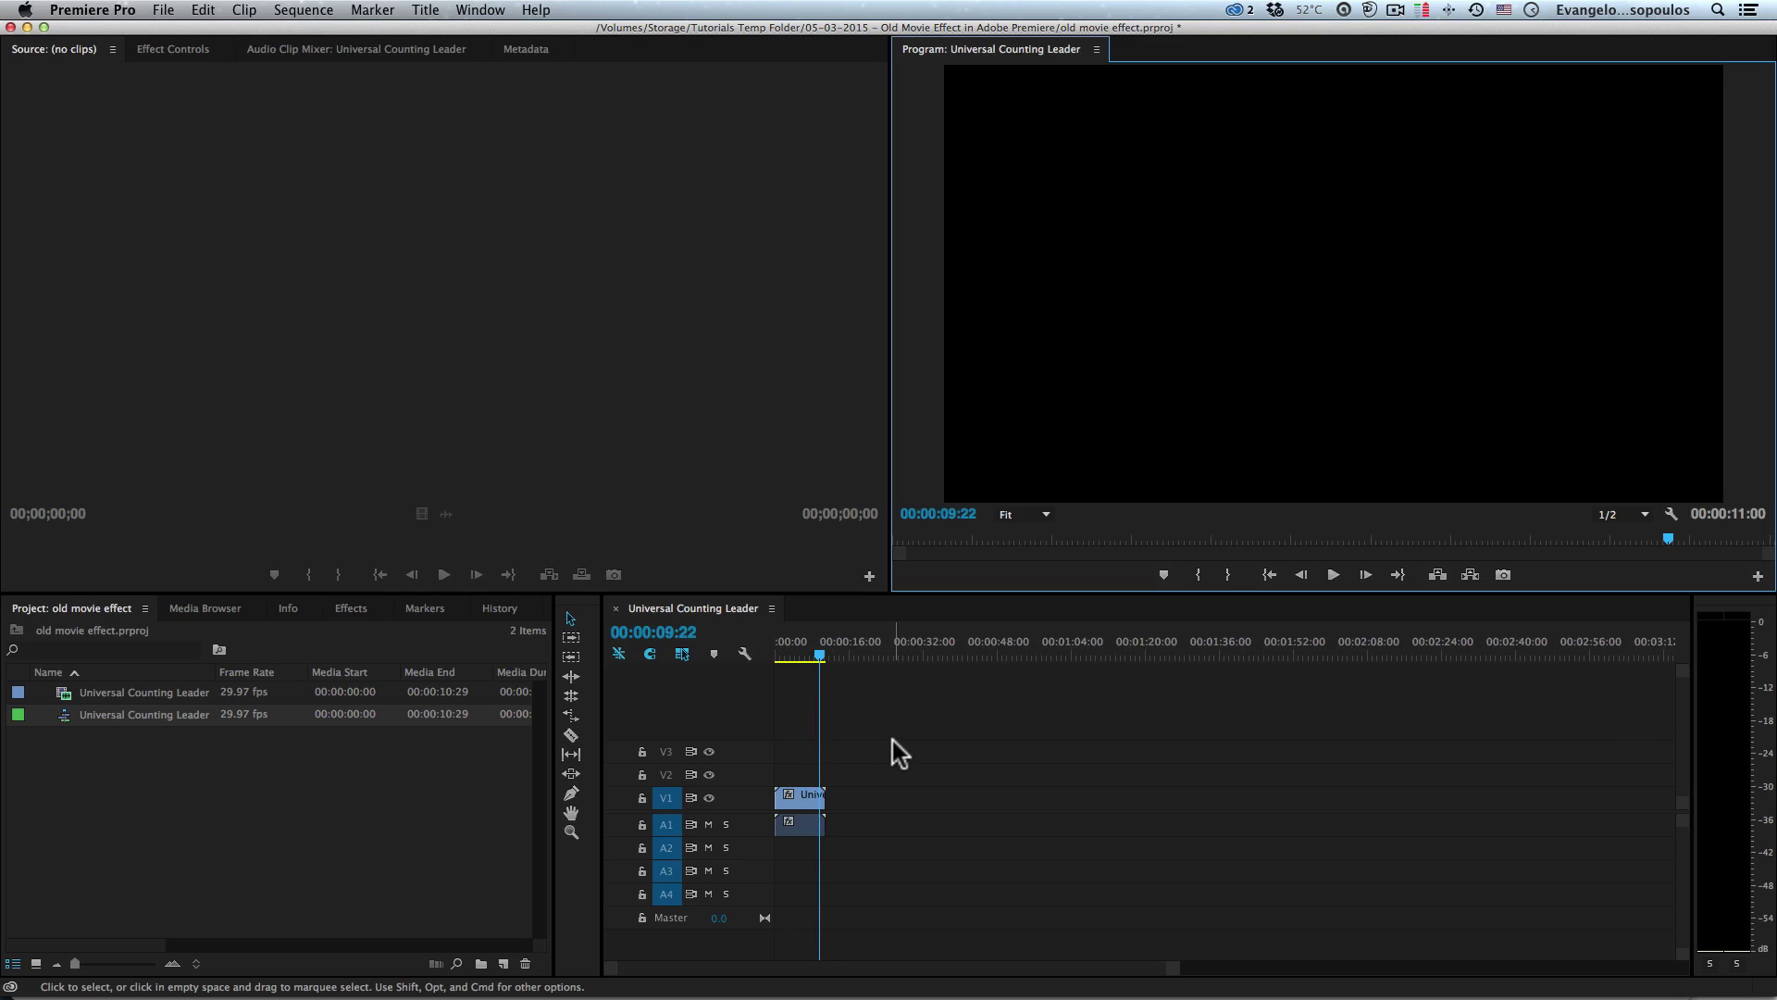
left_click_drag(894, 744, 787, 853)
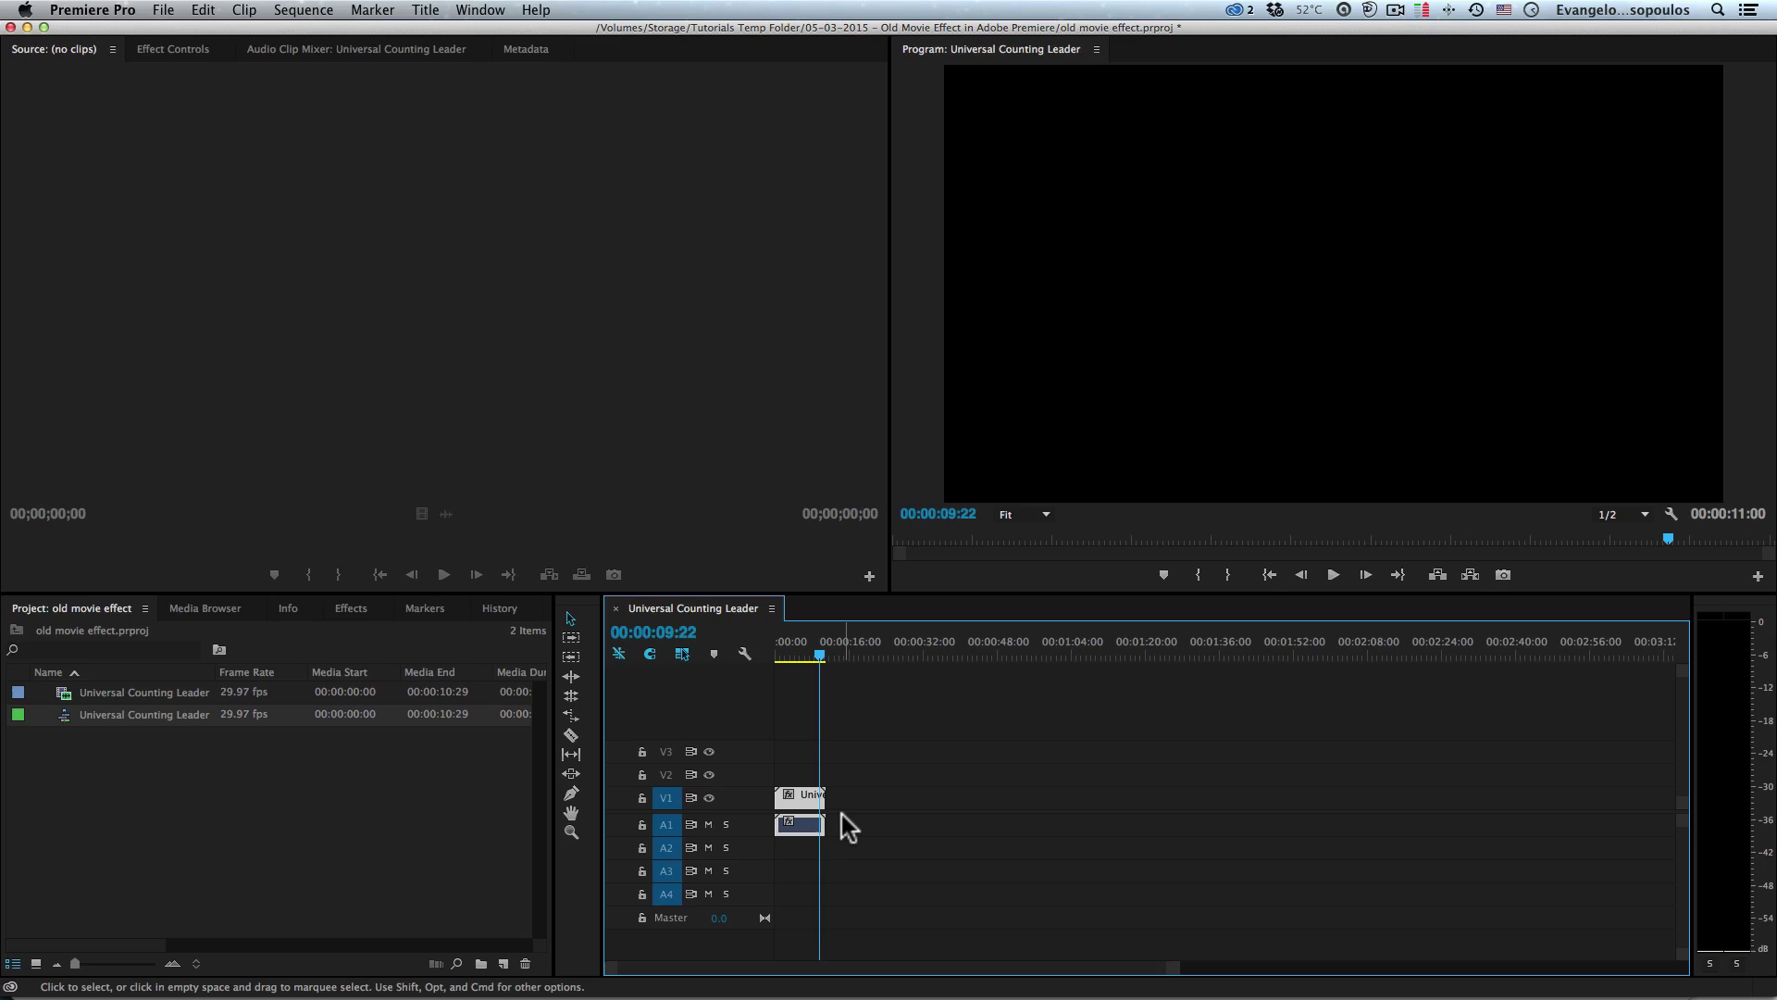
left_click(876, 774)
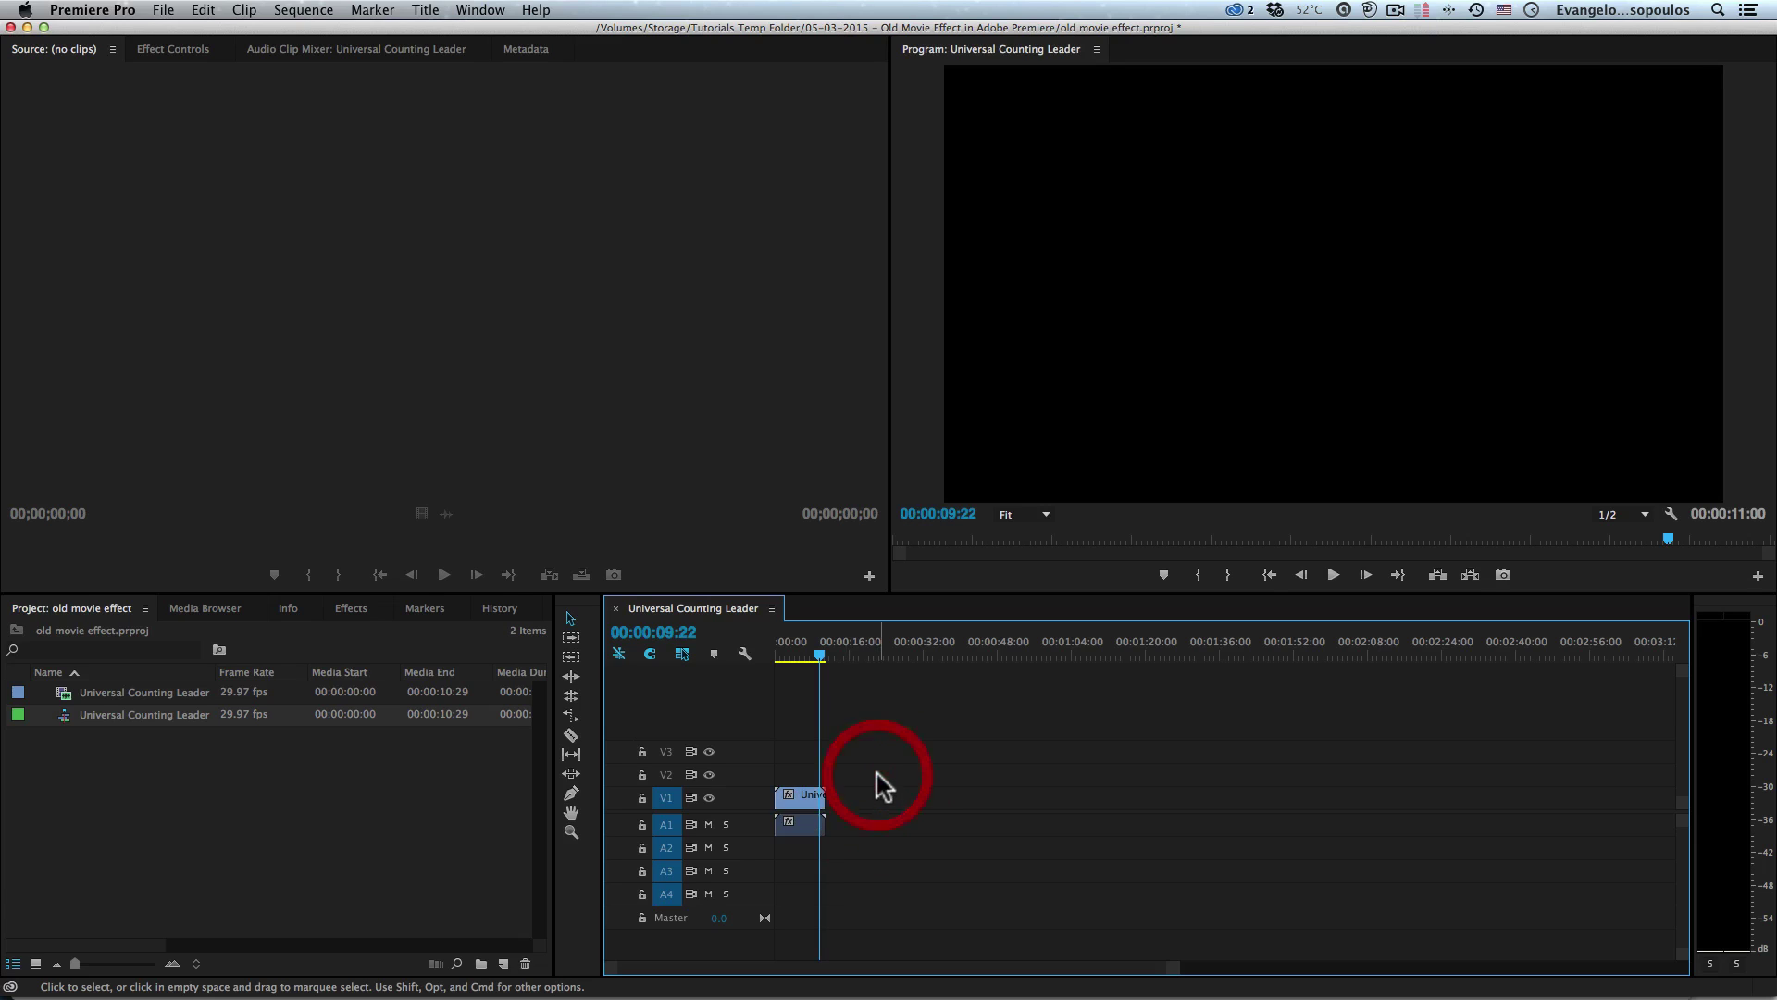
left_click_drag(888, 757, 790, 840)
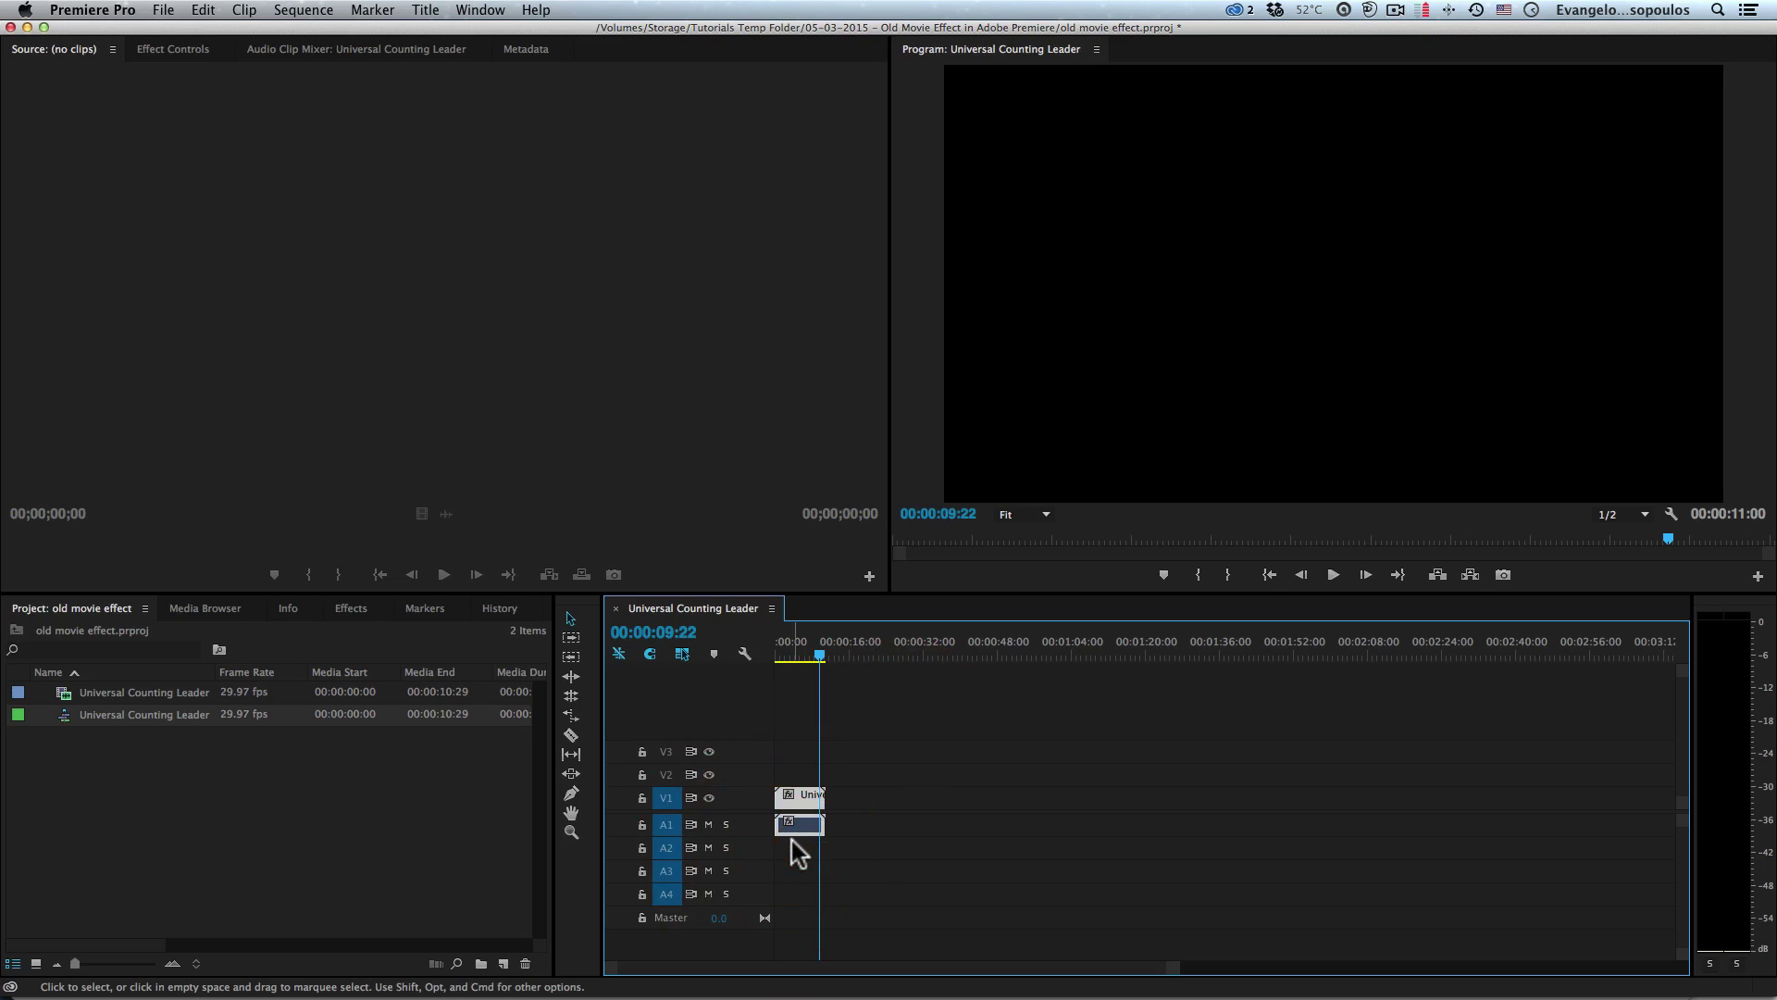
Step: Delete the leader clips, close the Universal Counting Leader sequence, and delete both project items
key("BackSpace")
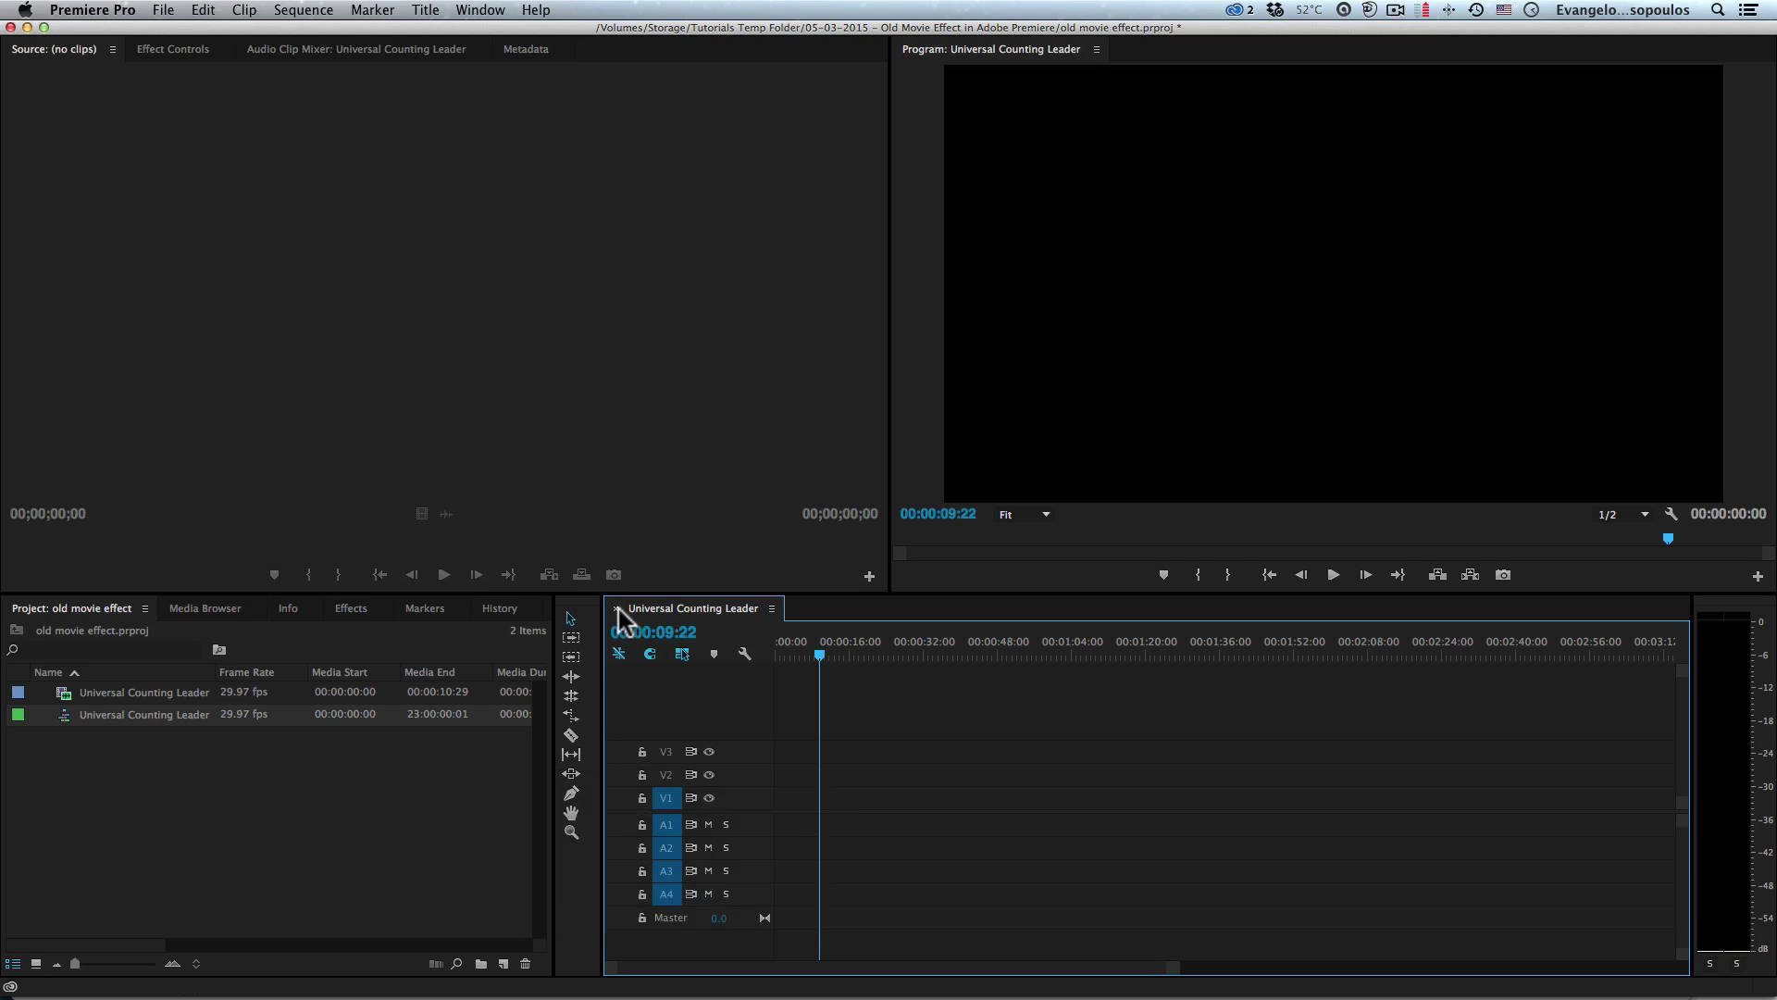
left_click(618, 610)
left_click_drag(173, 788, 123, 701)
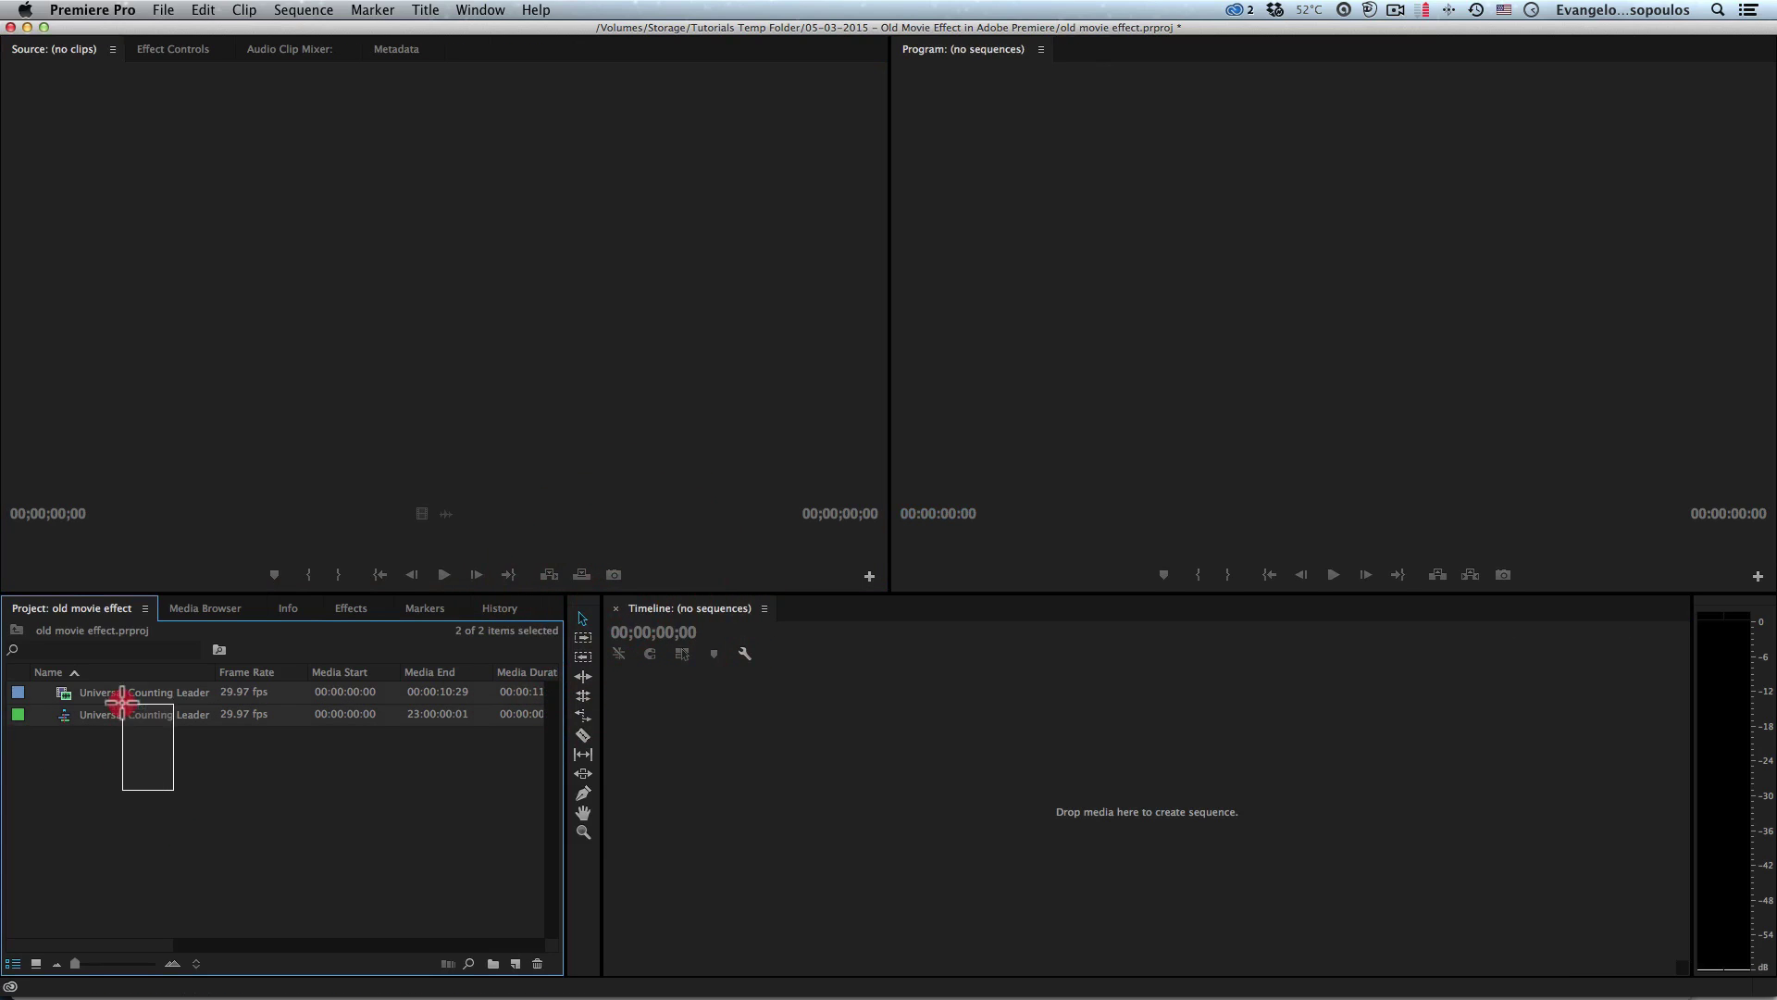
left_click(537, 962)
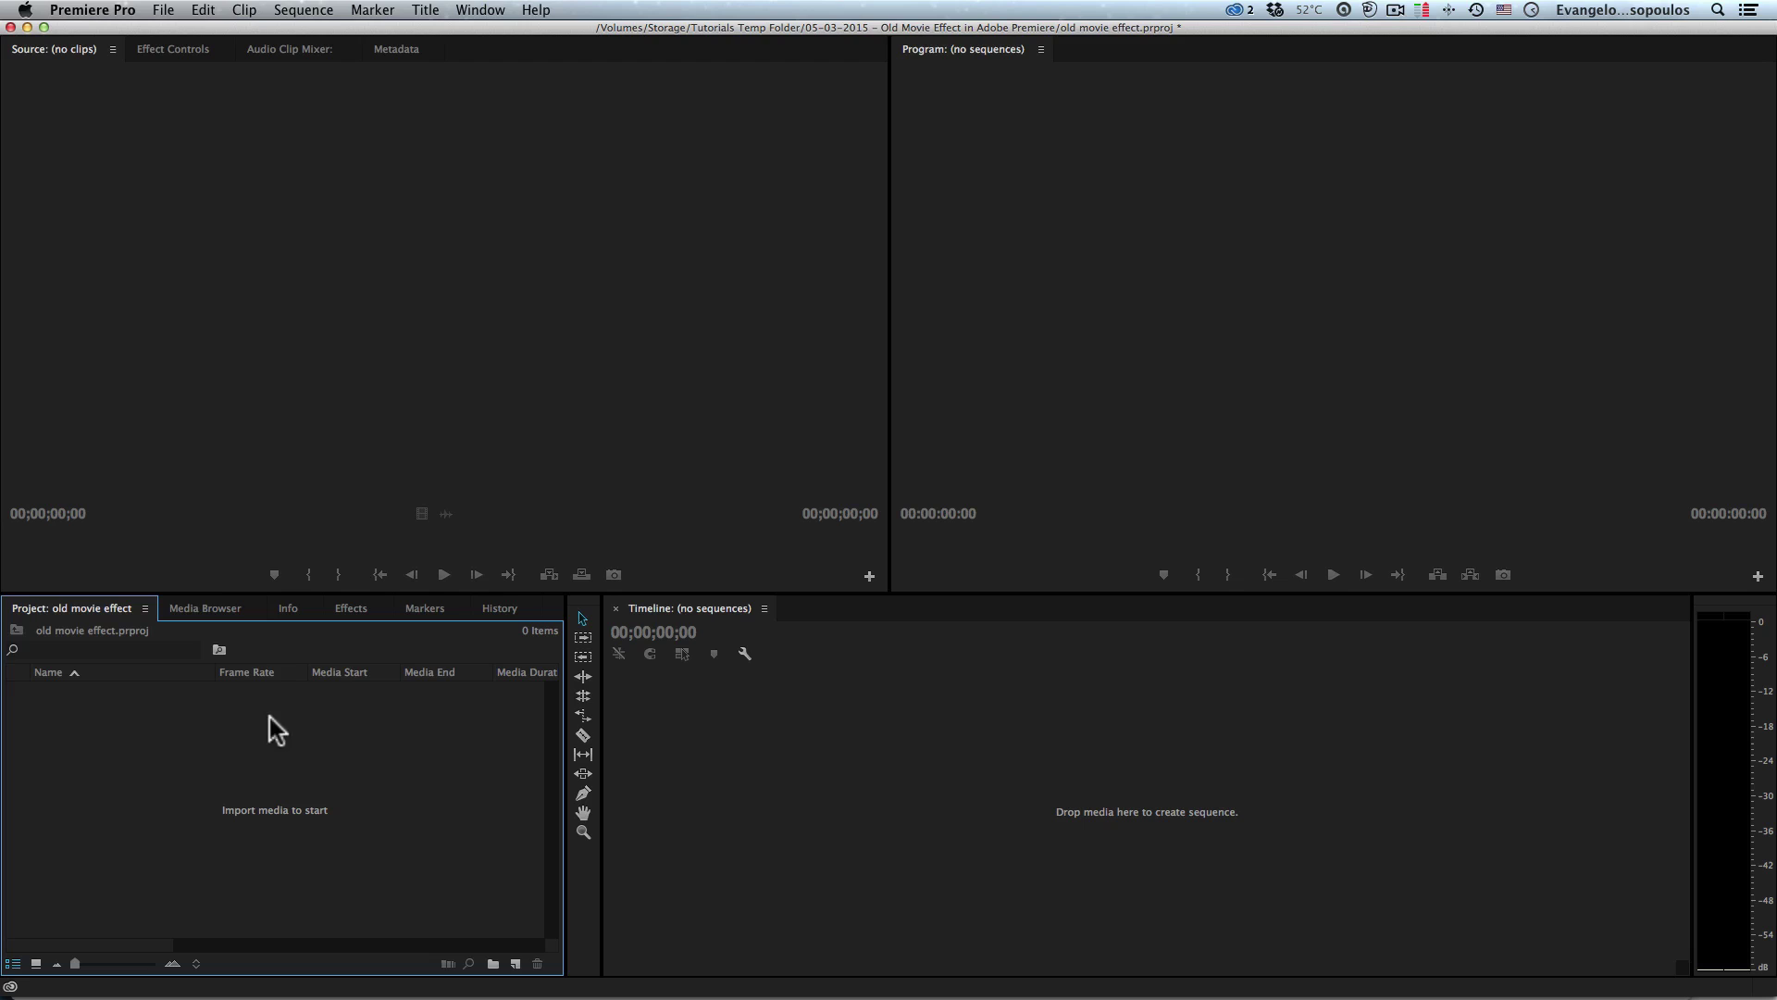
Step: Create a Universal Counting Leader, accepting the default 1918×1078, 29.97fps video and audio settings
left_click(515, 963)
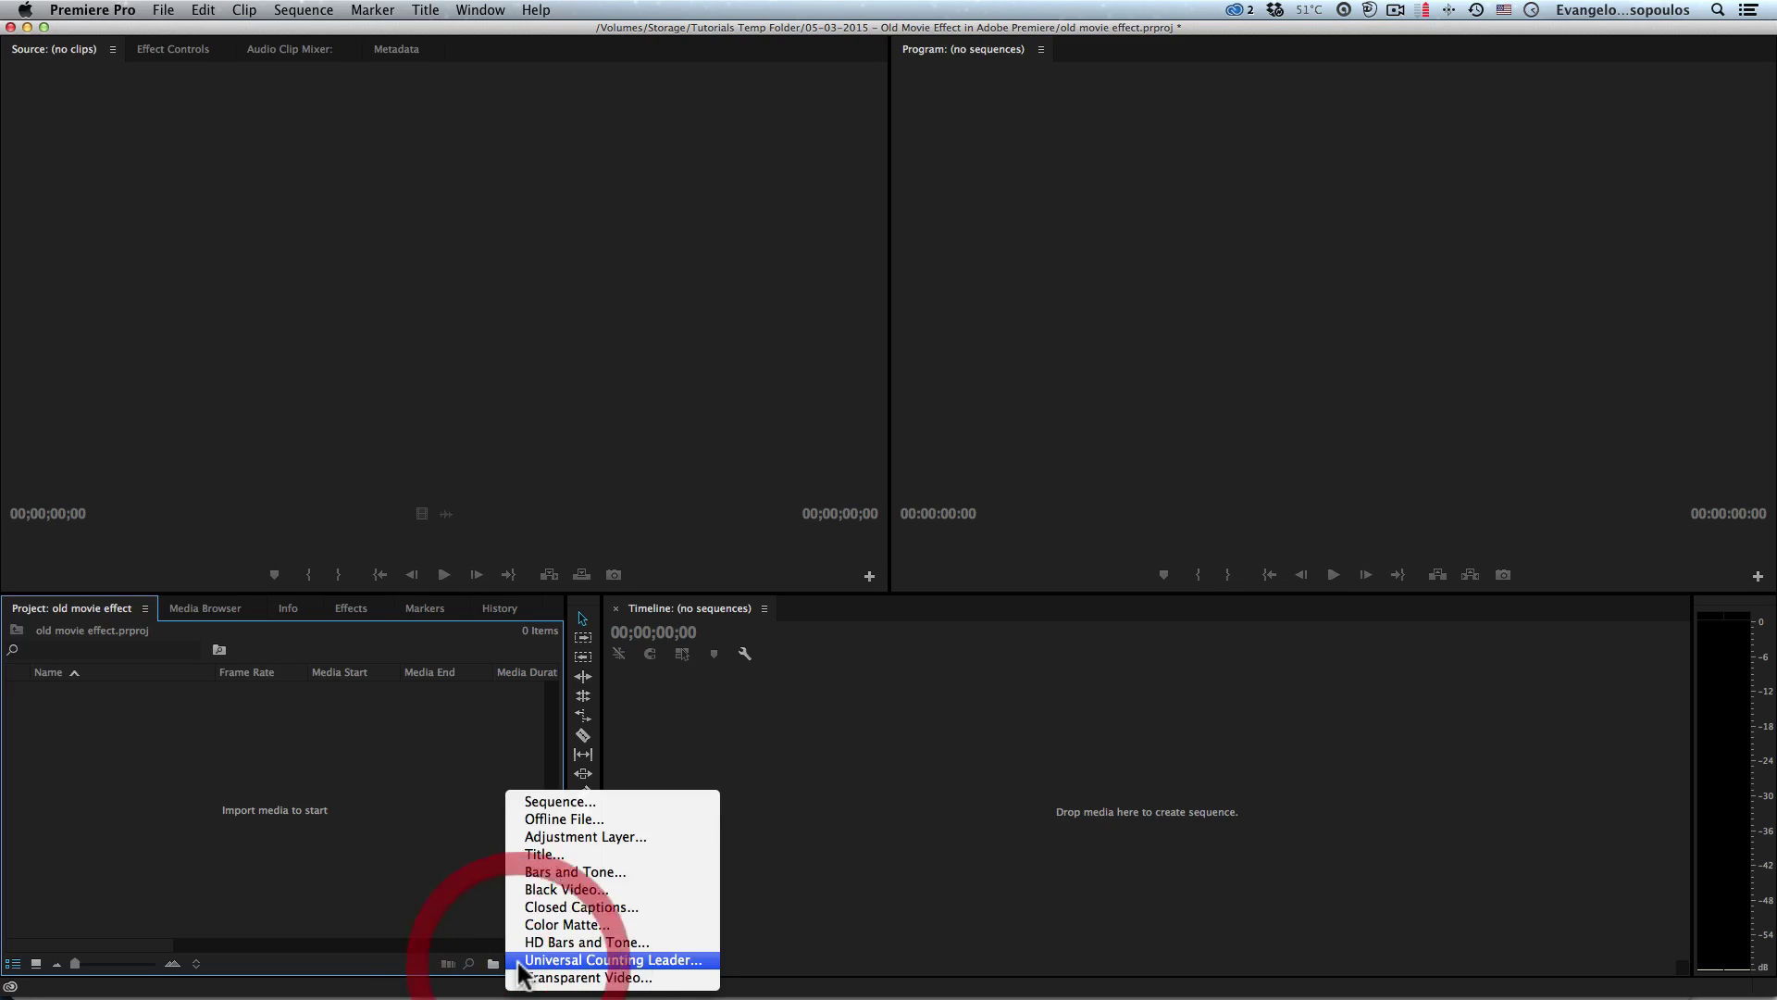
left_click(619, 959)
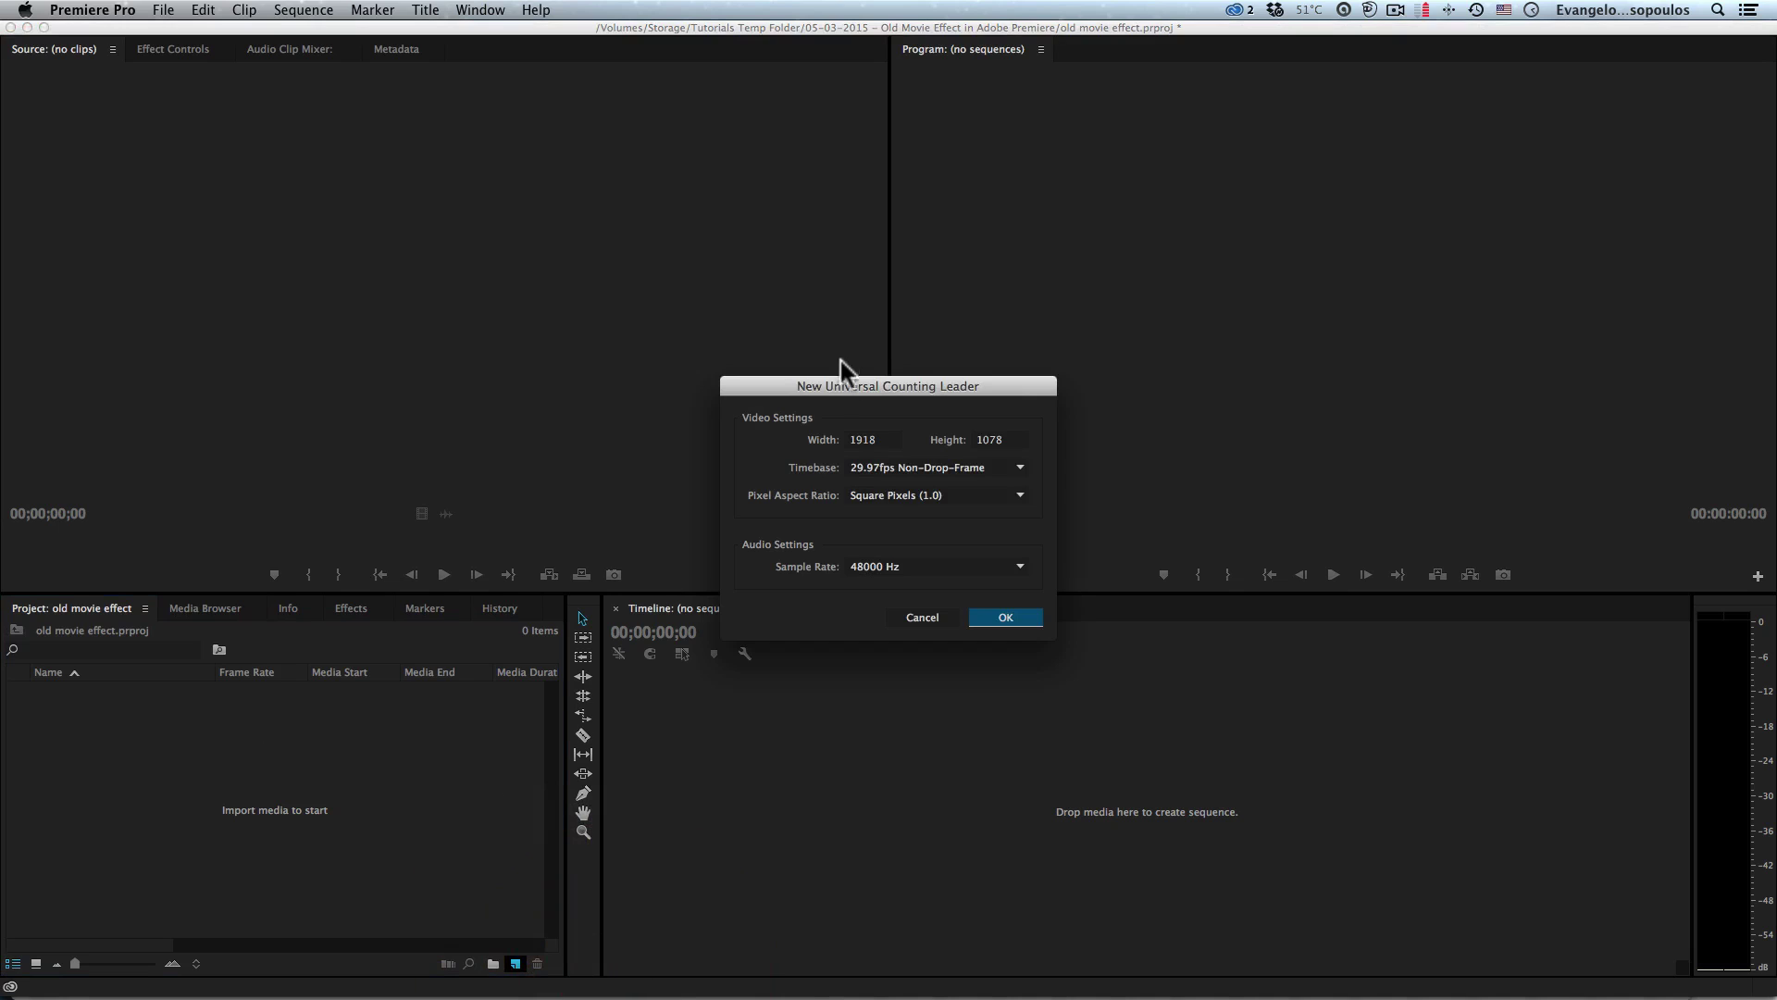
left_click_drag(843, 385, 772, 270)
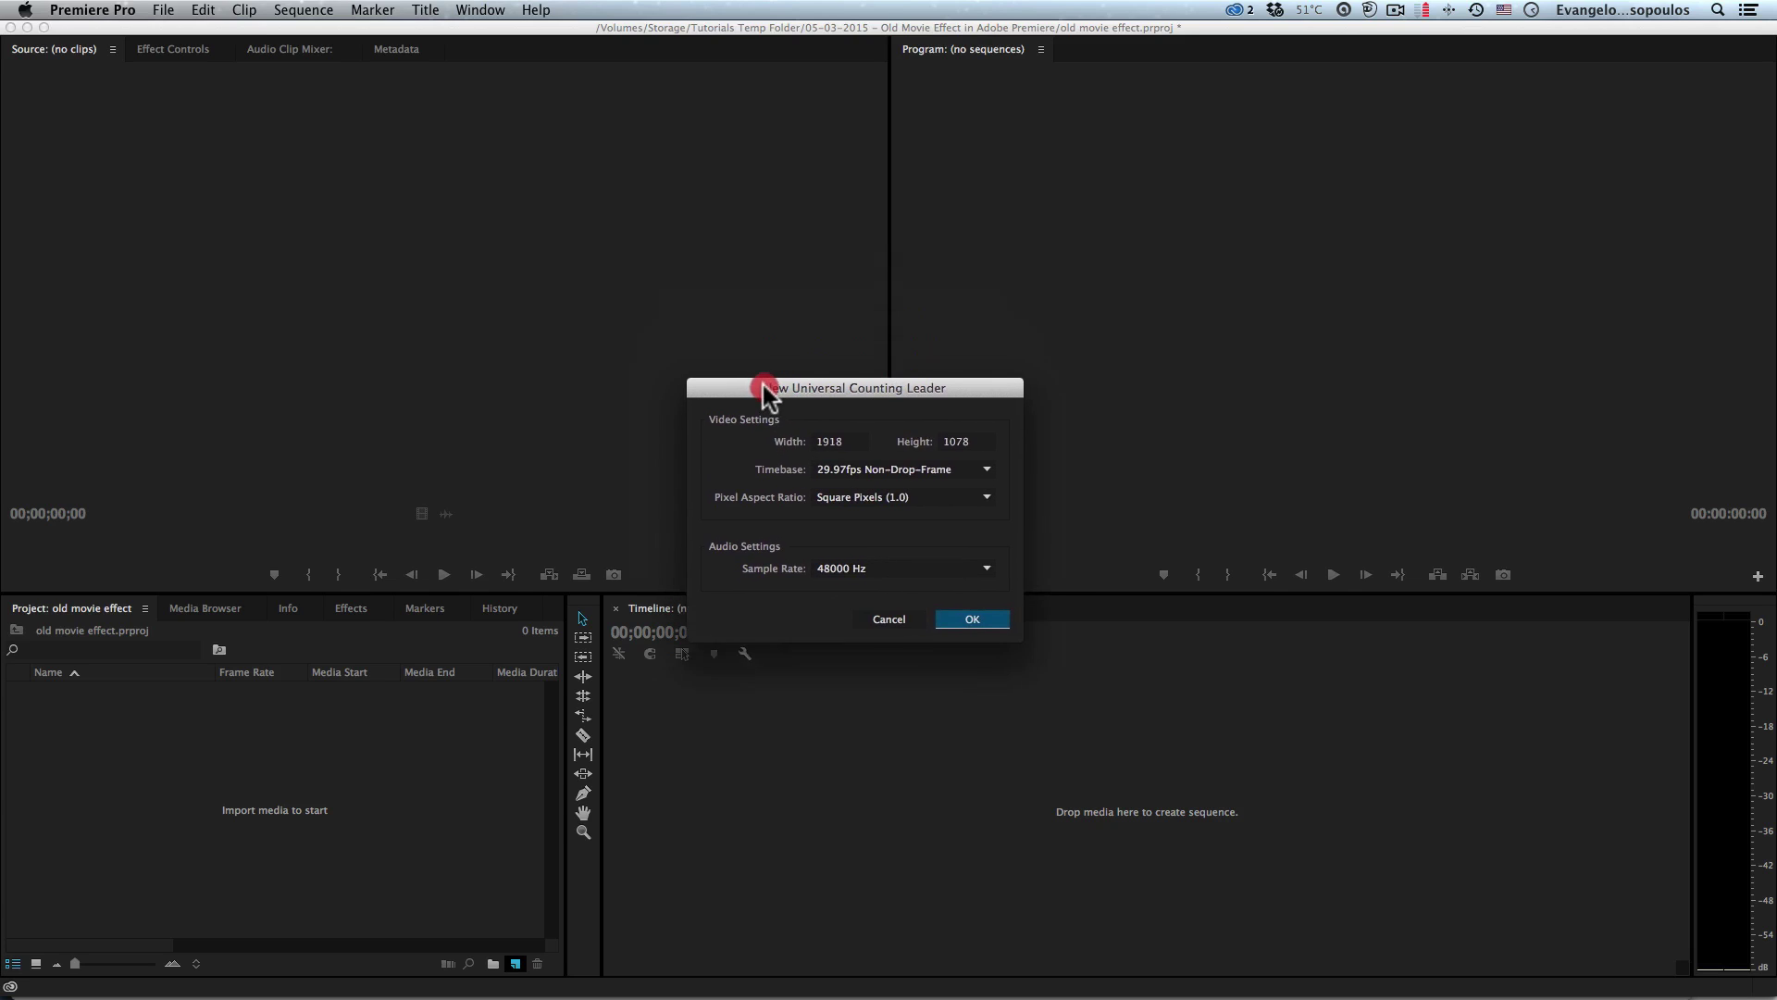
left_click_drag(729, 274, 792, 405)
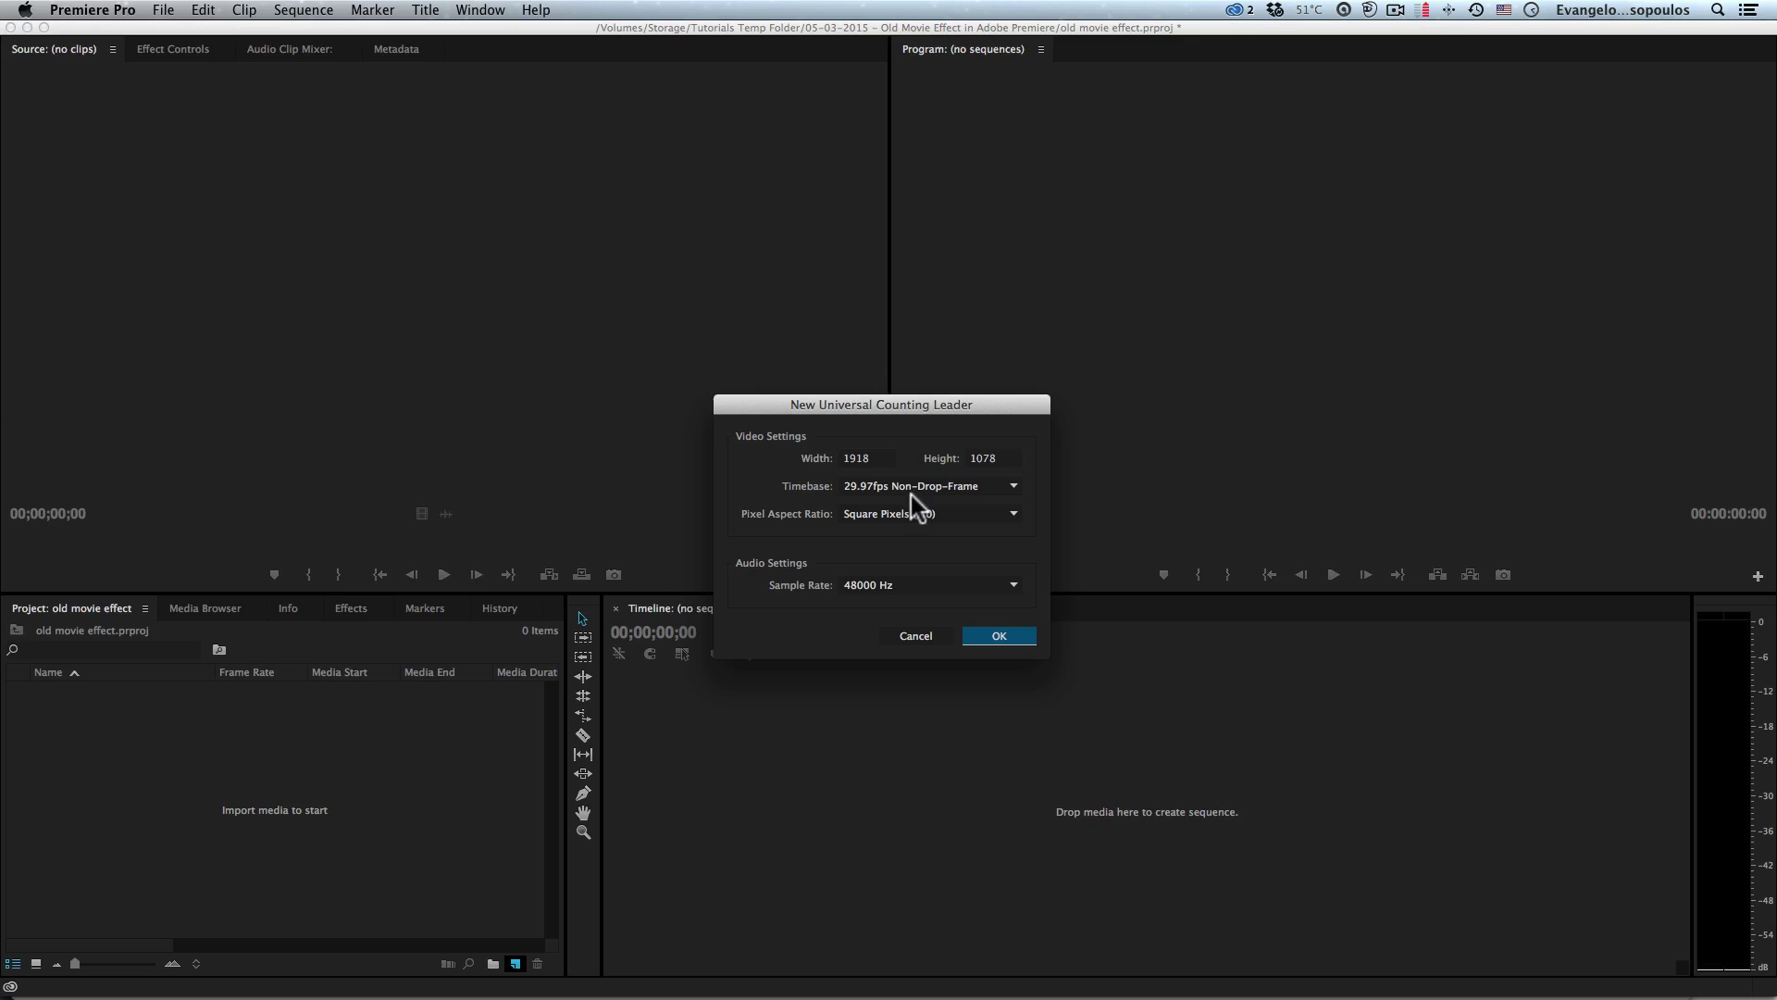
left_click(982, 632)
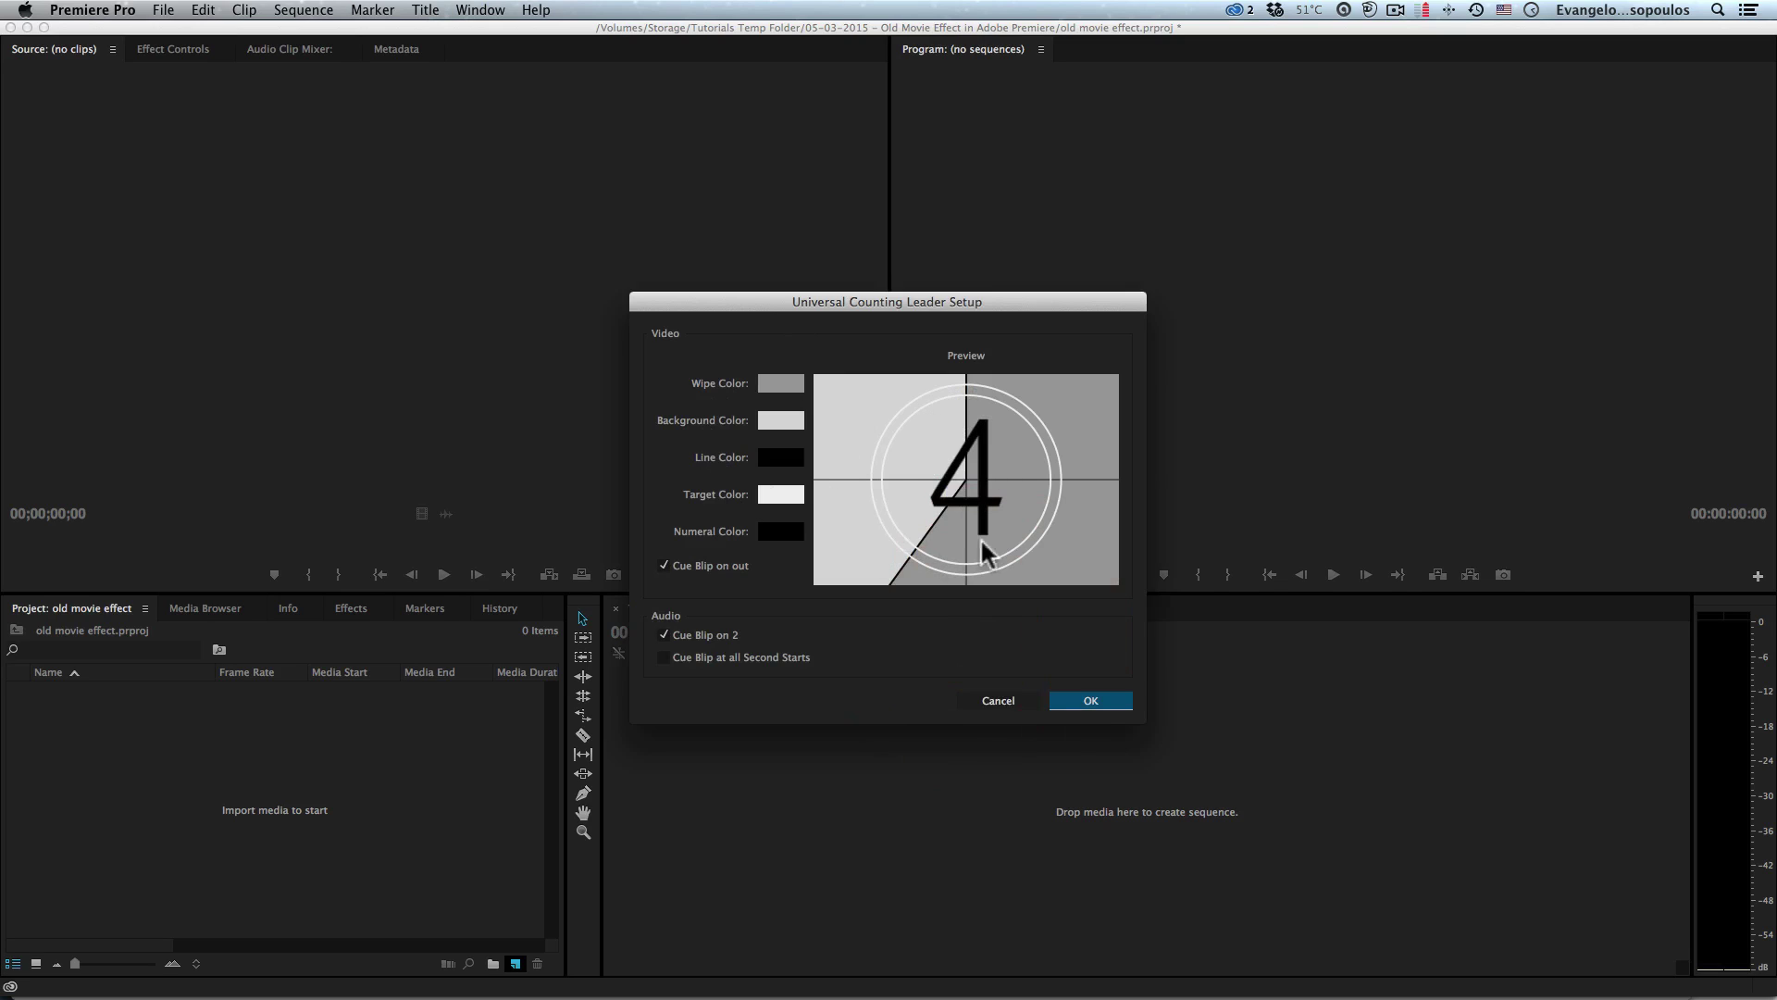
Step: Change the counting leader's wipe colour to a saturated red
left_click(781, 384)
left_click_drag(817, 383, 906, 403)
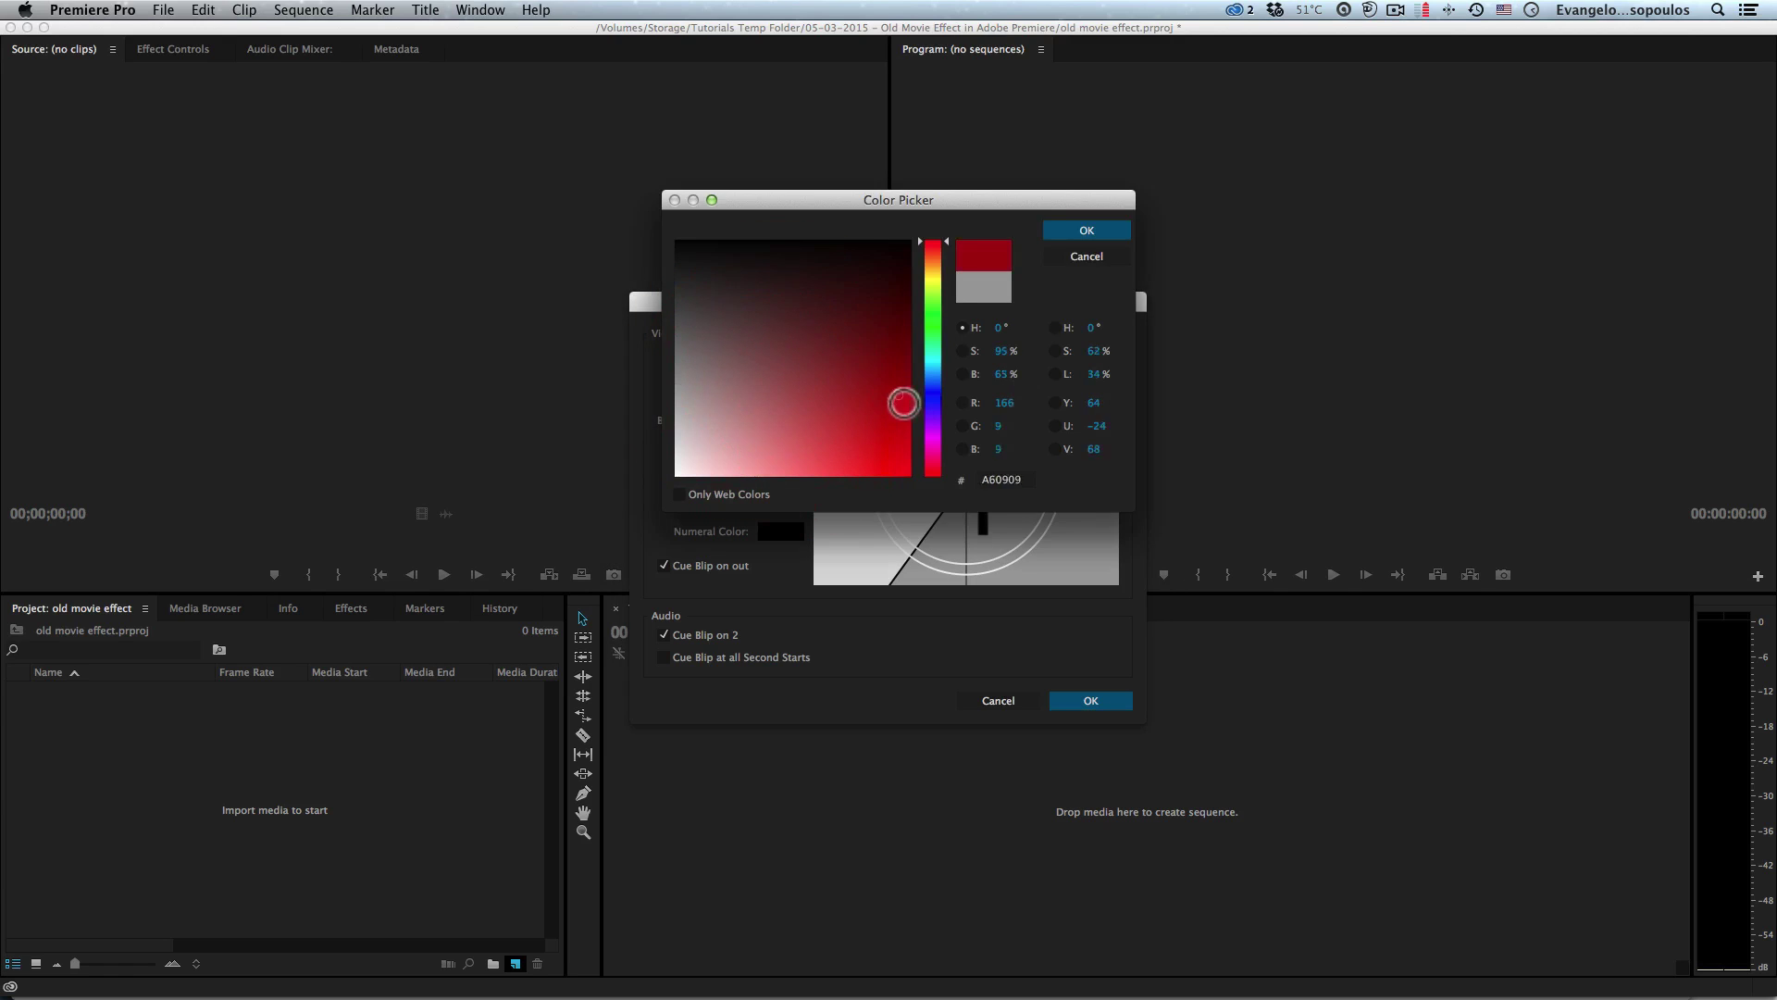
left_click(1070, 230)
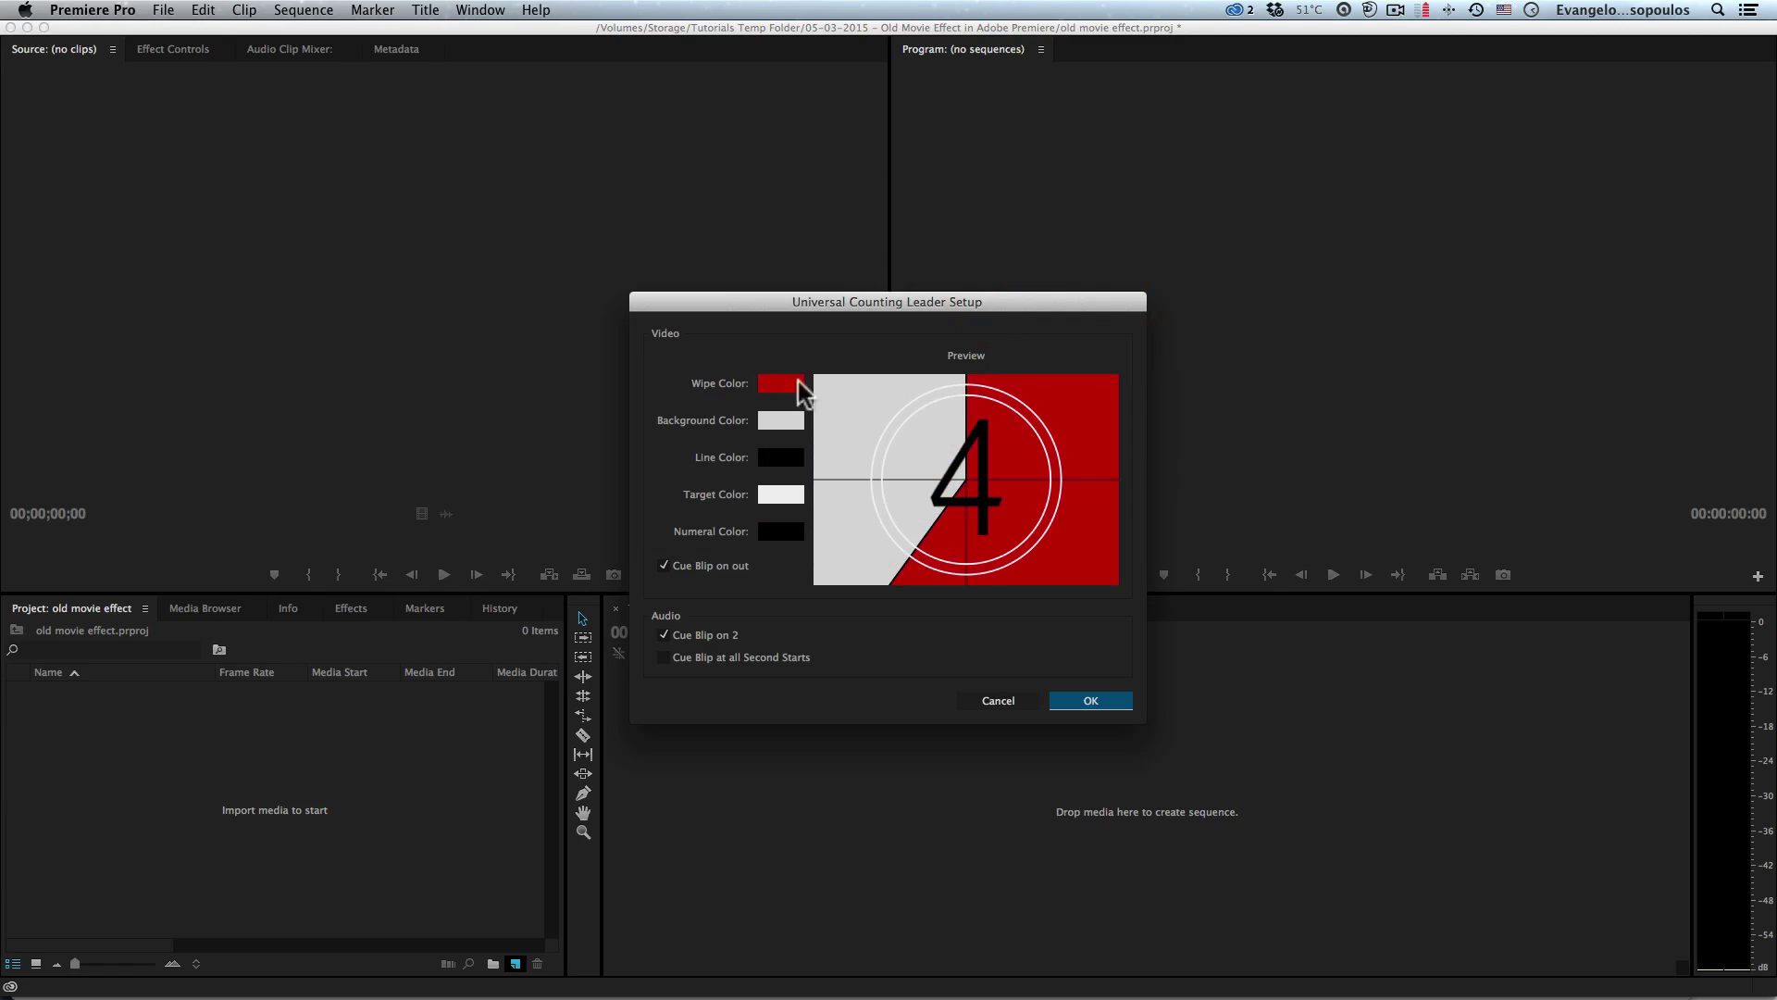
Step: Change the background colour to green, then Option-cancel to discard the leader setup
left_click(781, 423)
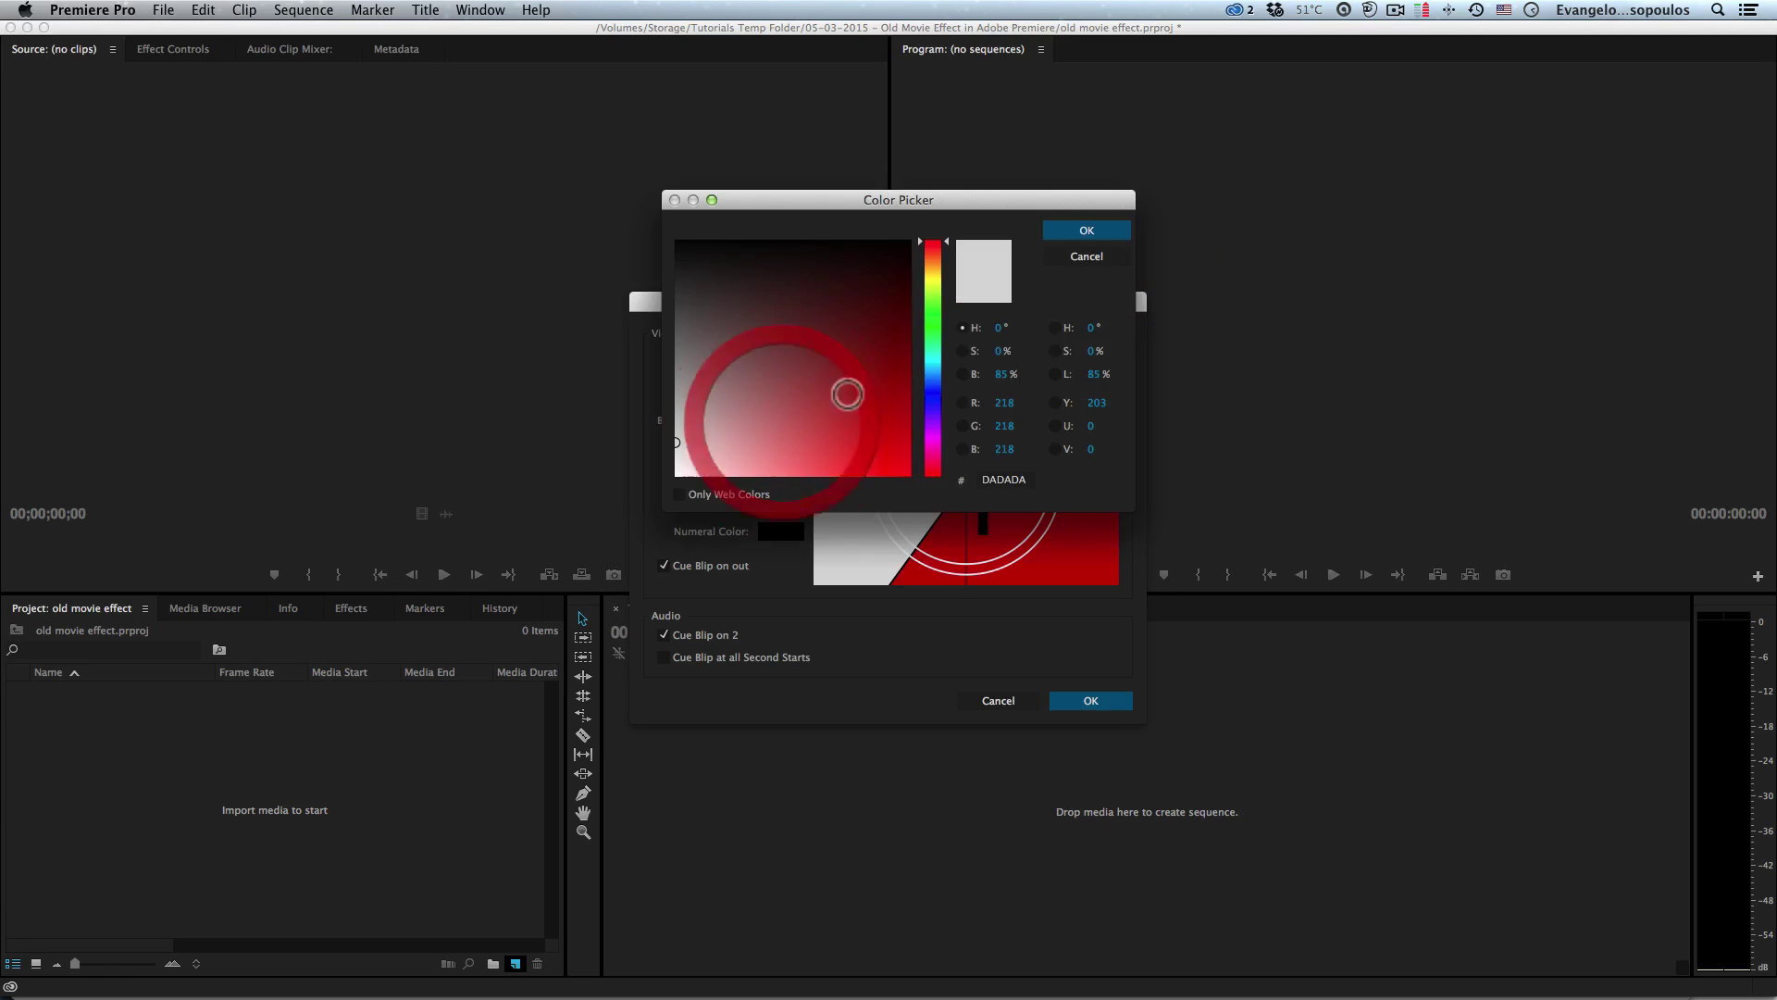
left_click(932, 318)
left_click(874, 356)
left_click(1086, 230)
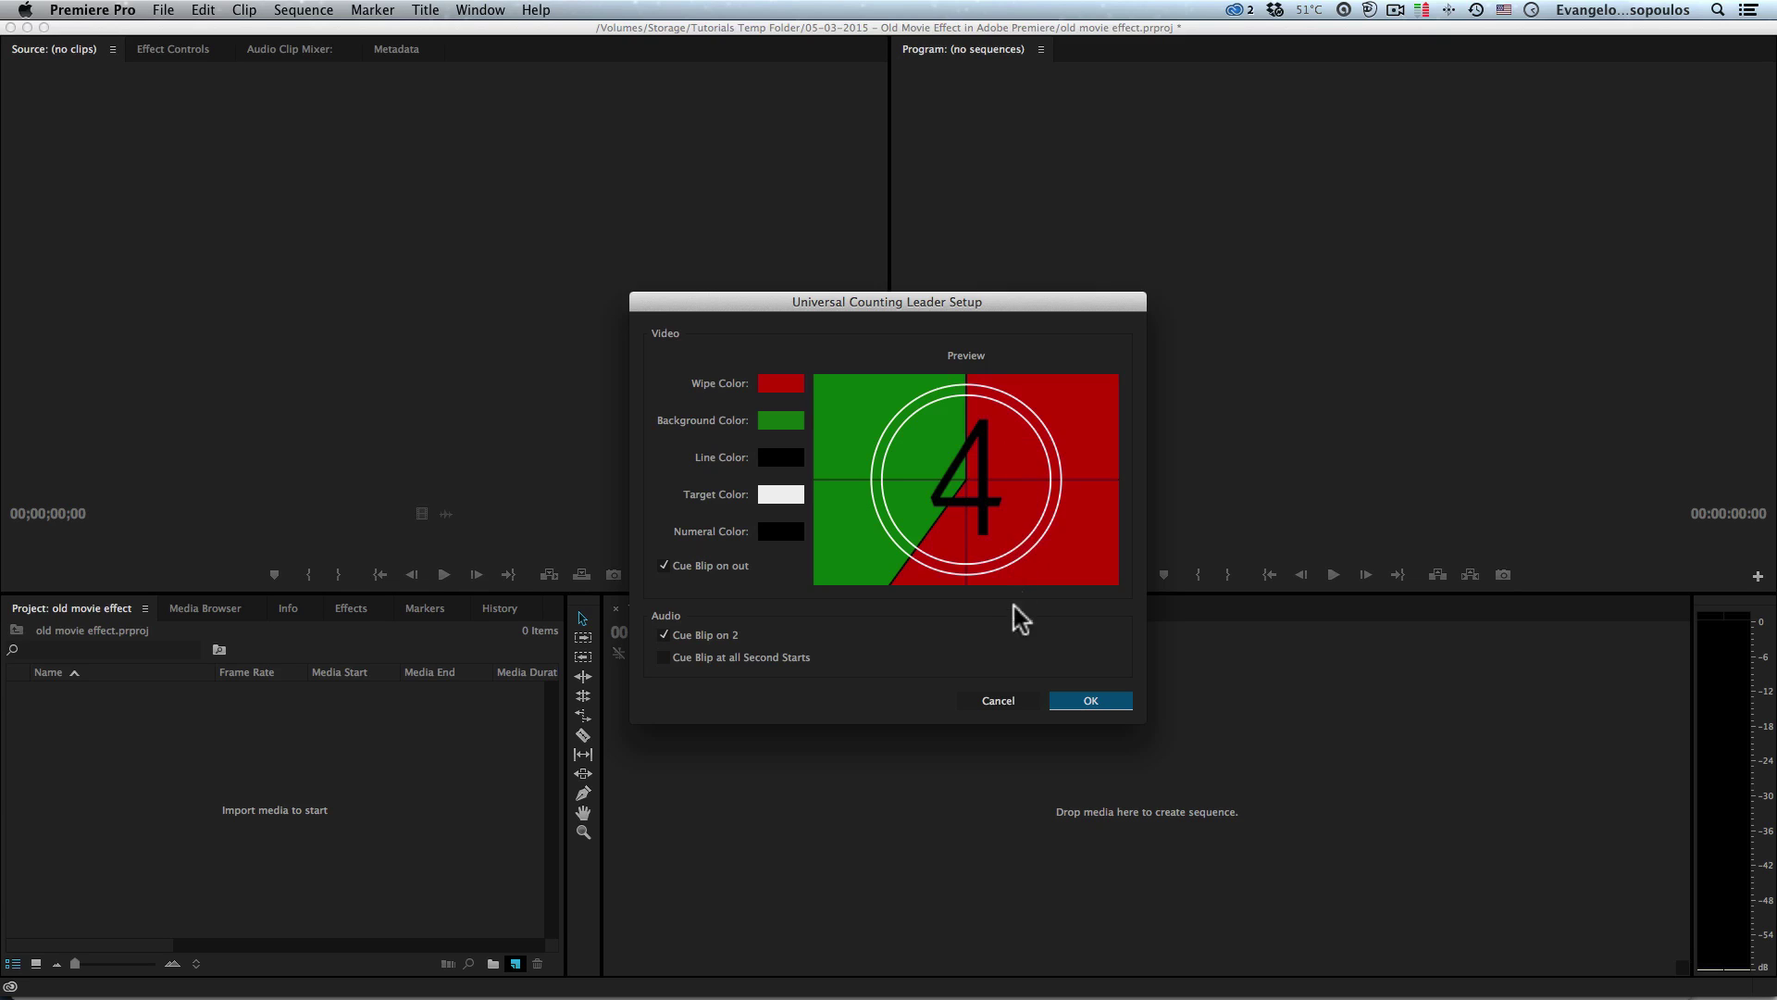
key("alt")
left_click(1007, 701)
Step: Create a default-gray Universal Counting Leader with cue blips at the end and every second start
left_click(514, 963)
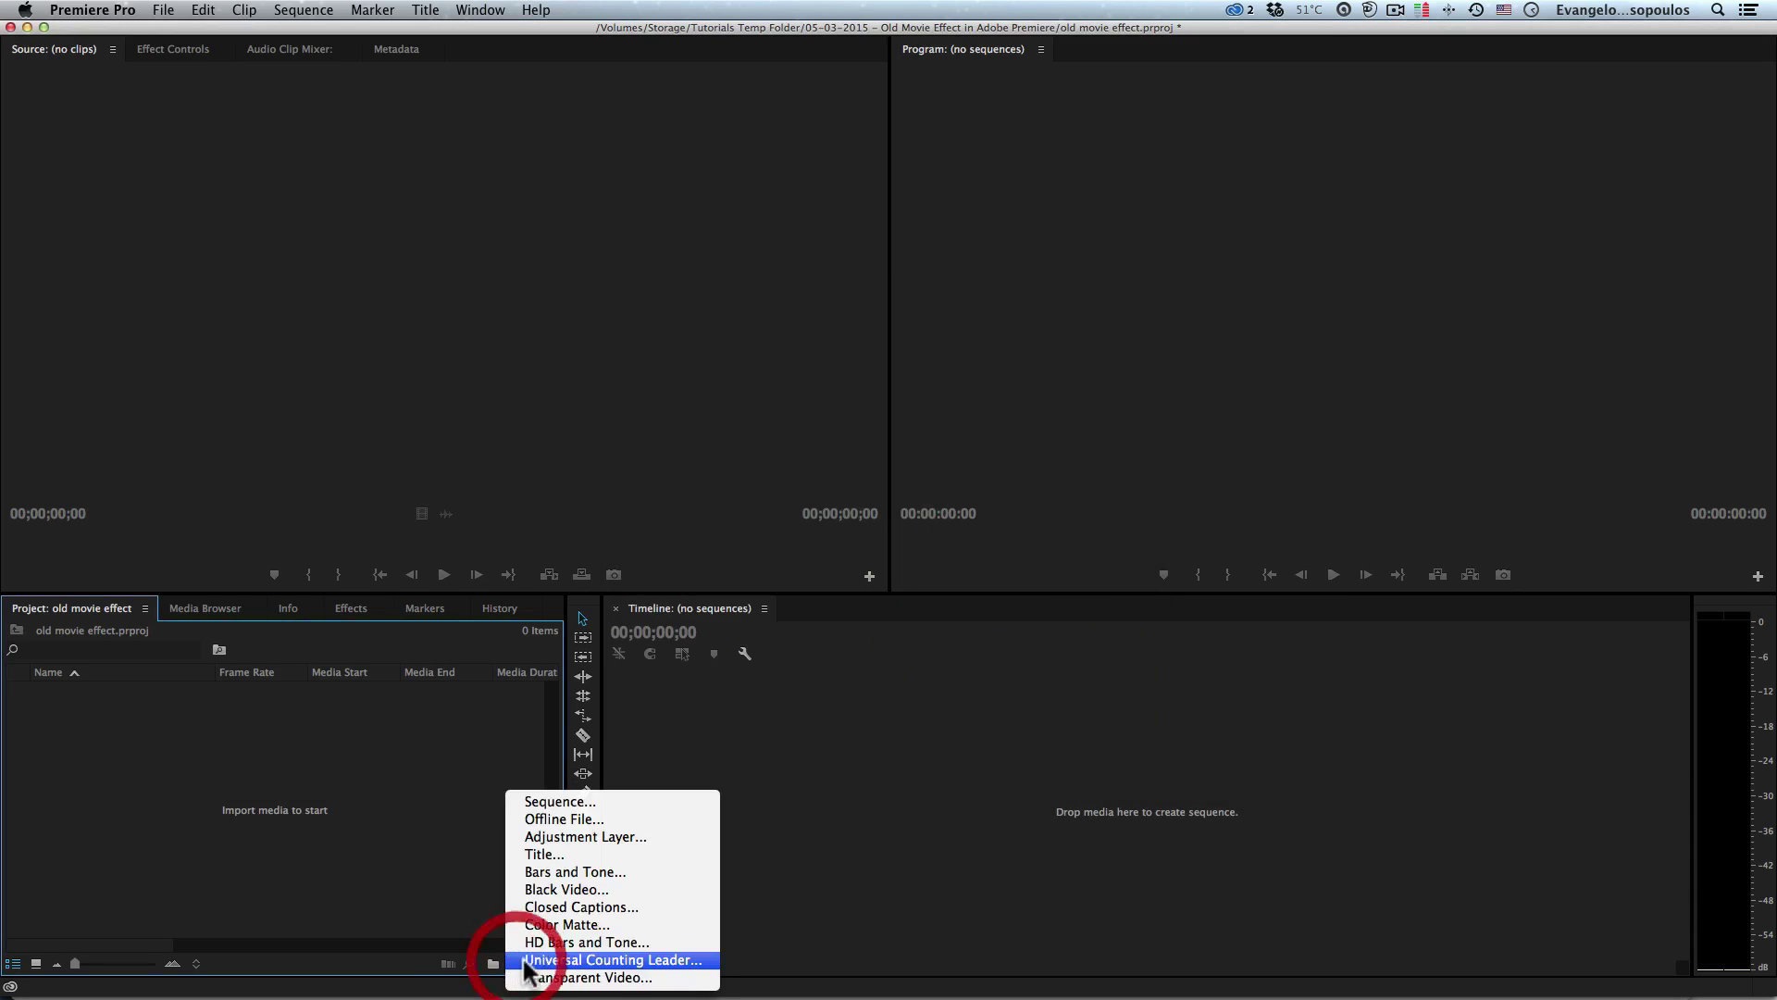
left_click(562, 958)
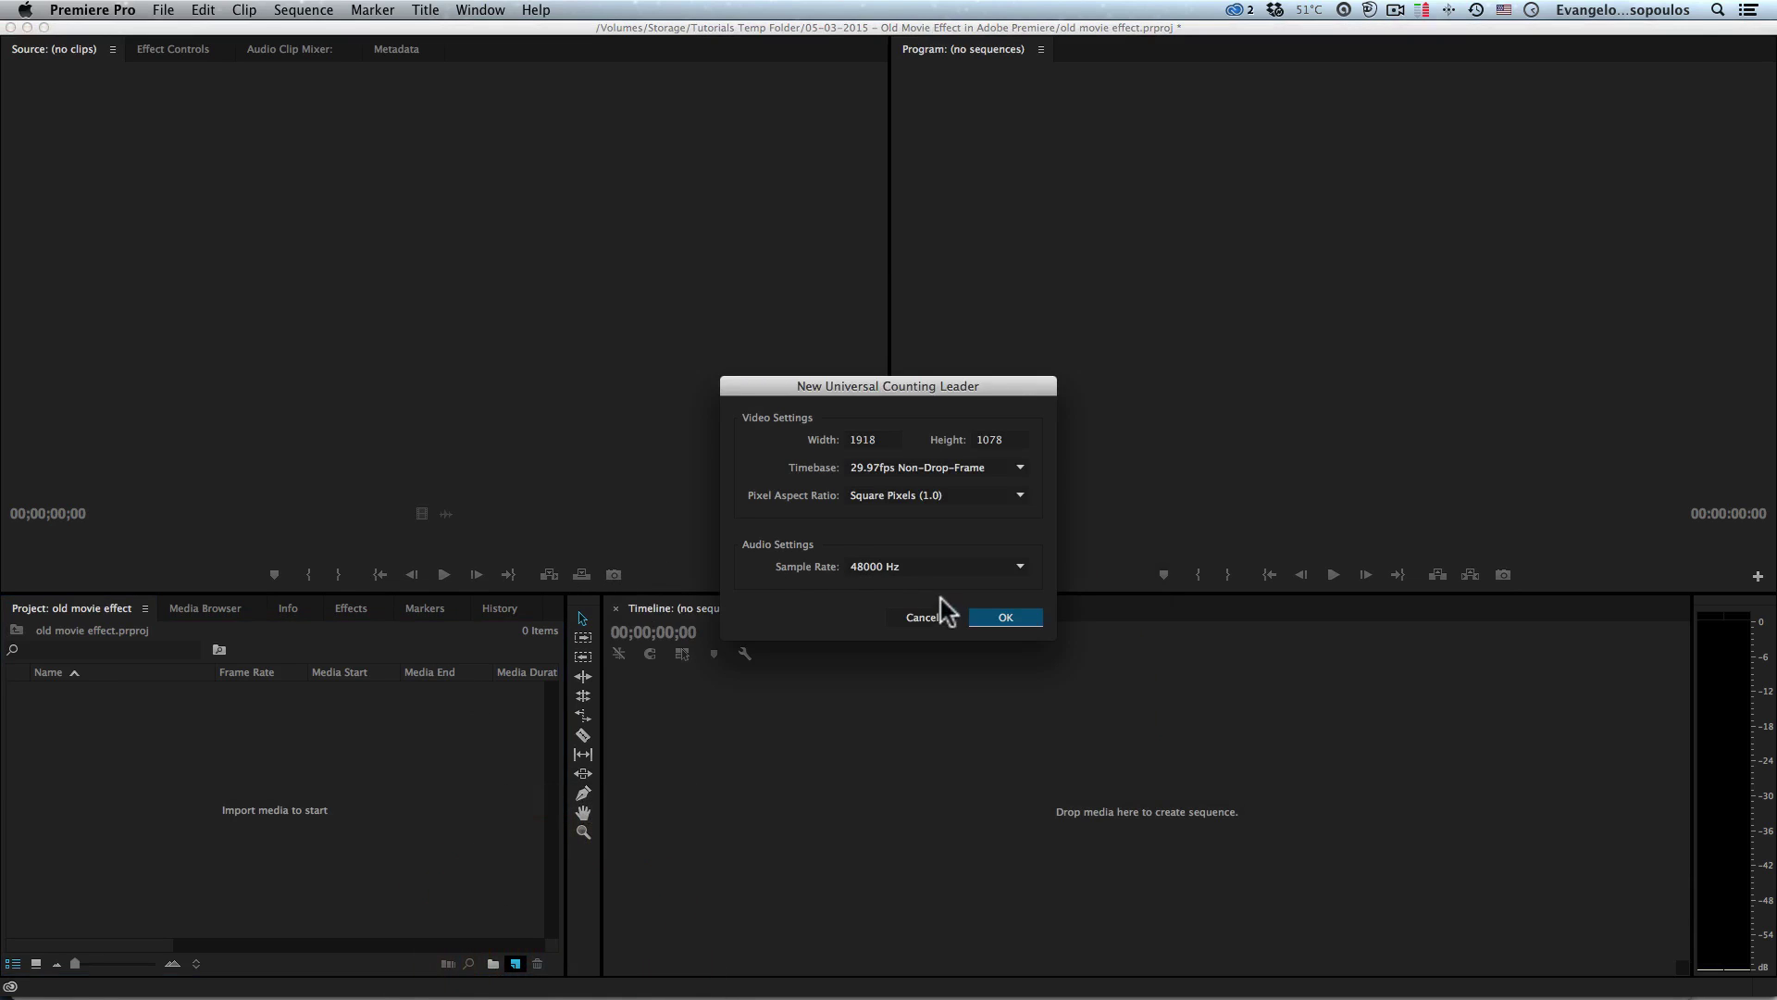
left_click(993, 620)
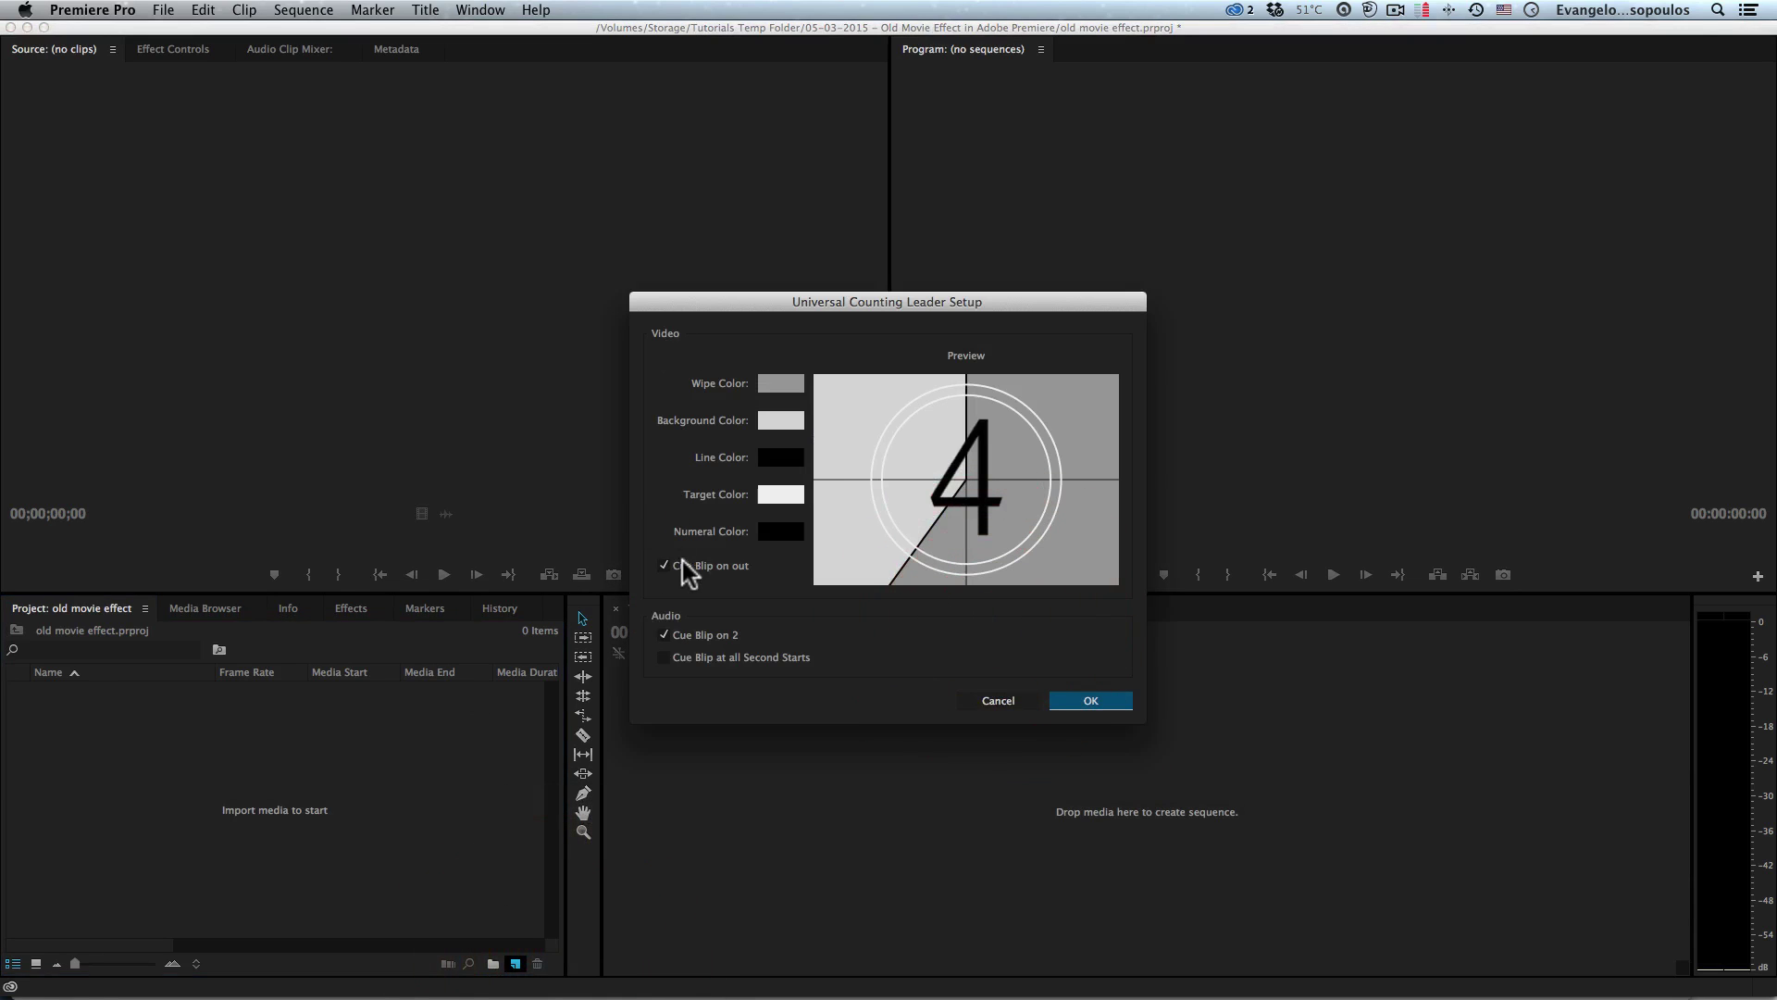
left_click(663, 567)
left_click(681, 658)
left_click(1067, 701)
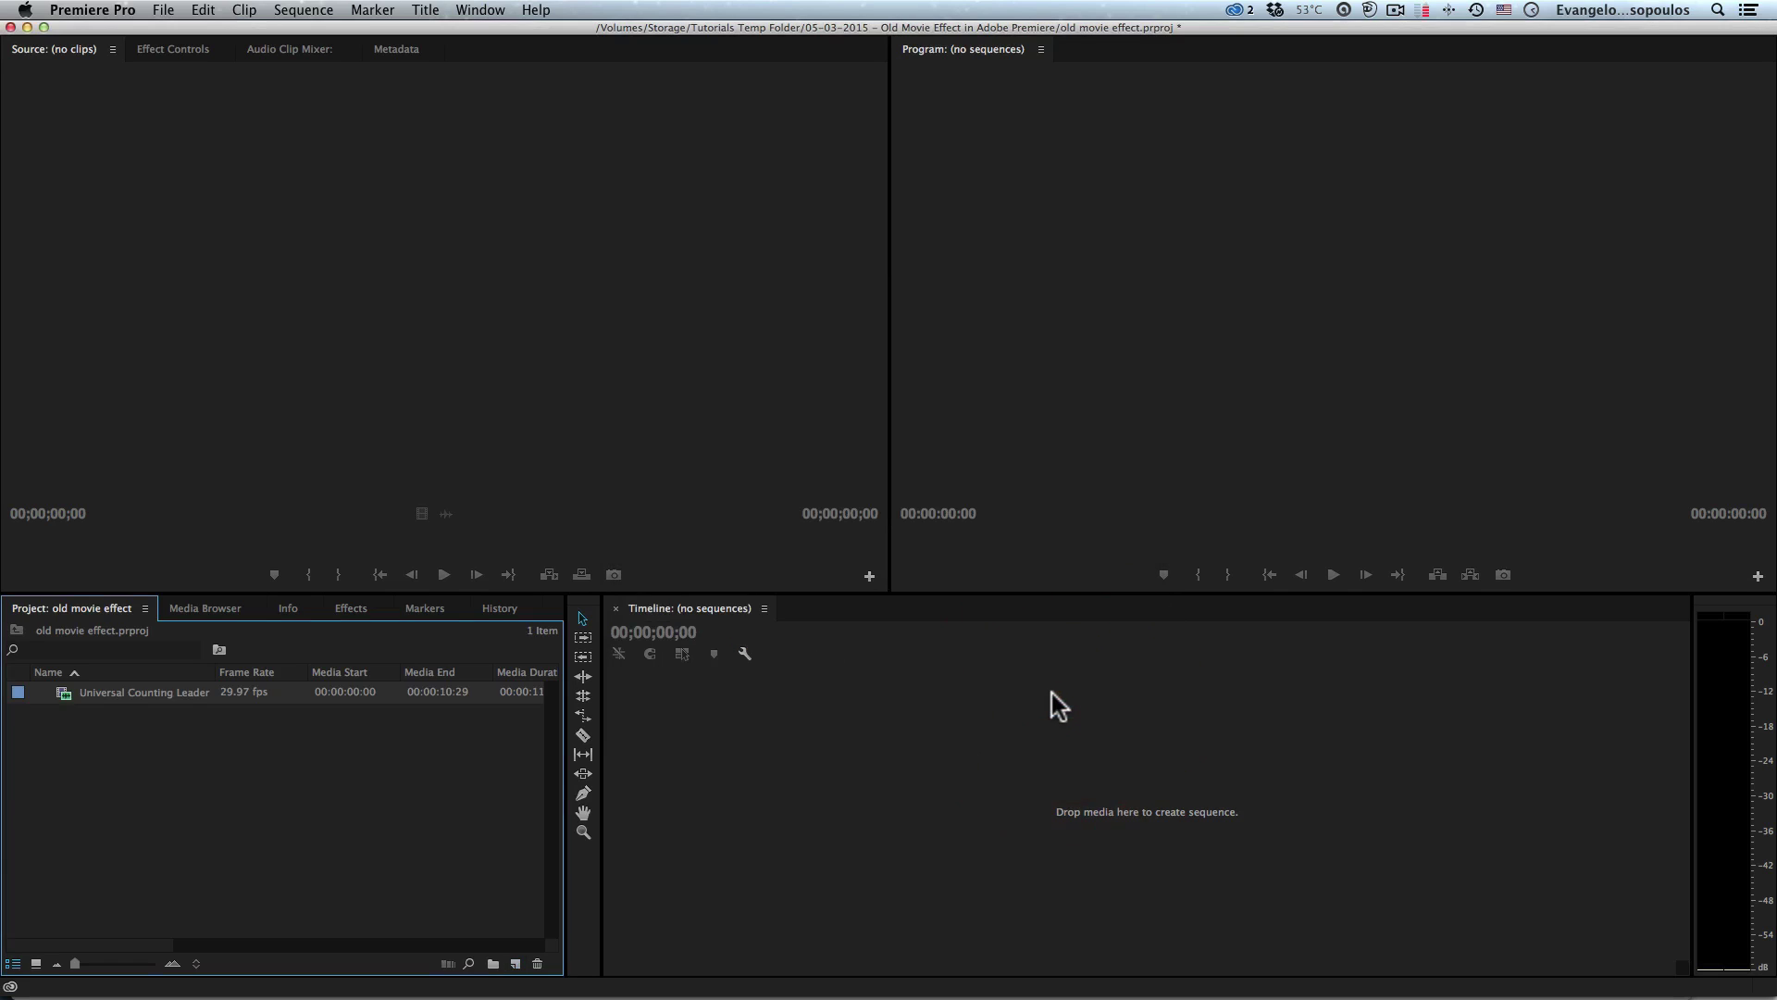
double_click(69, 696)
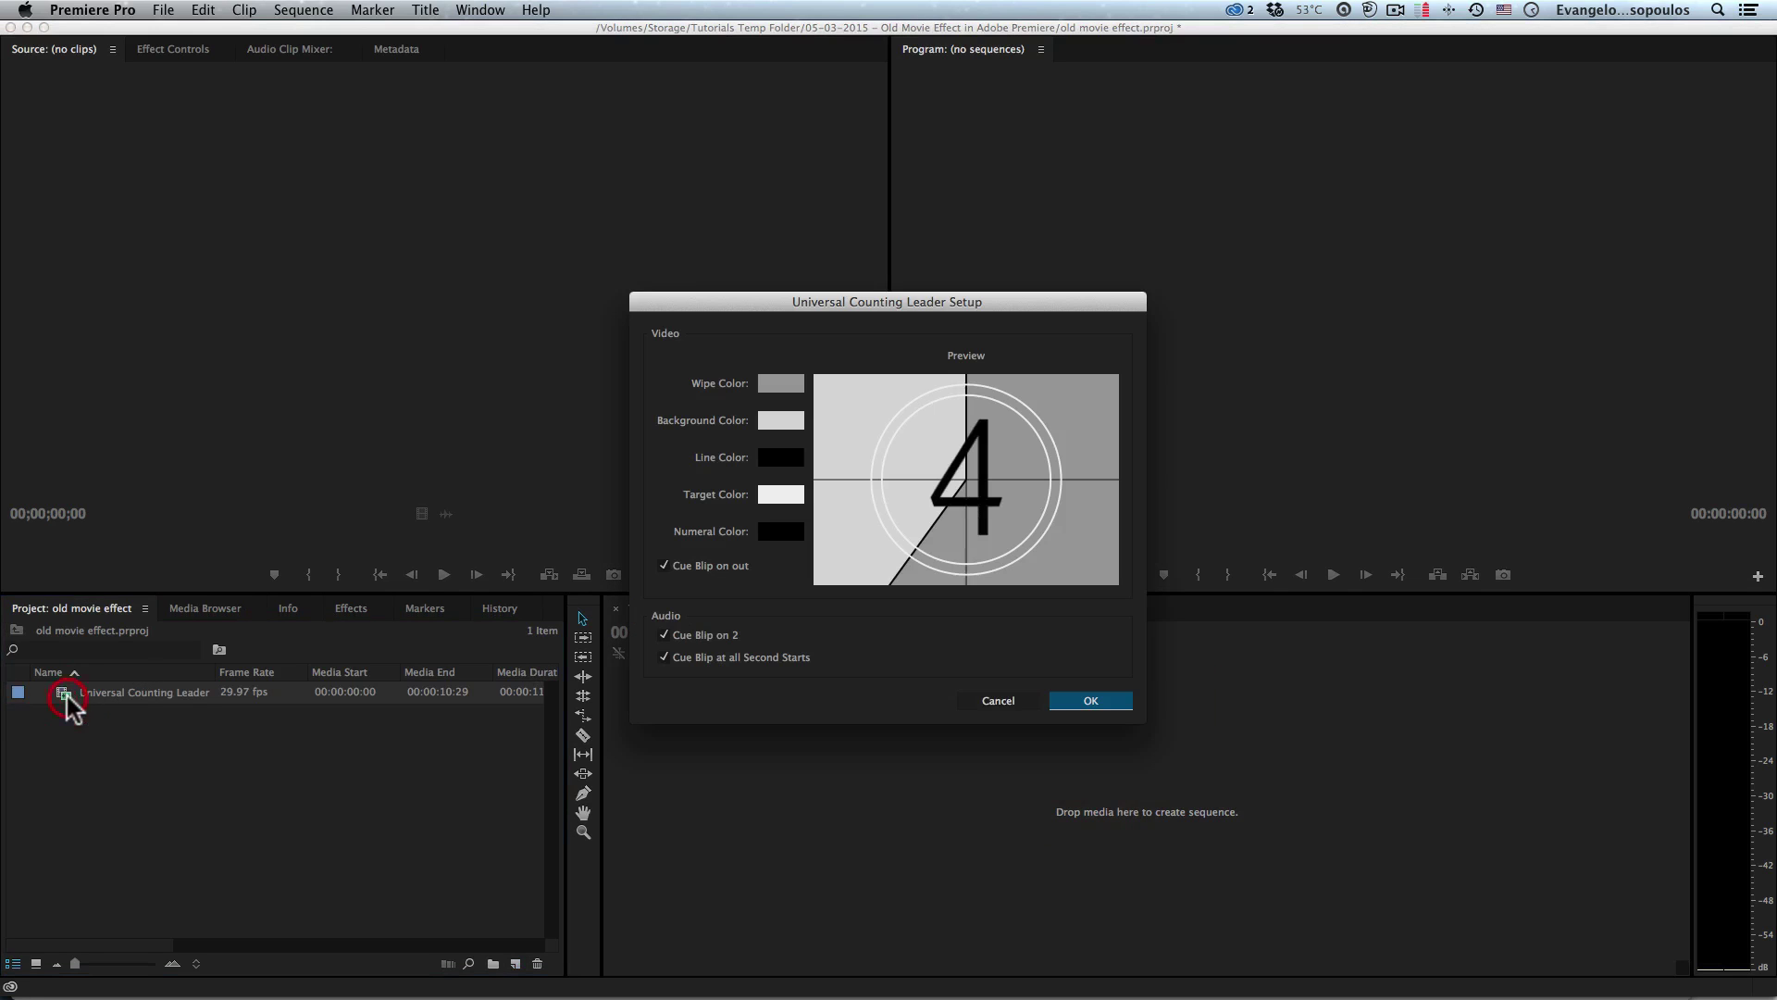
left_click(999, 700)
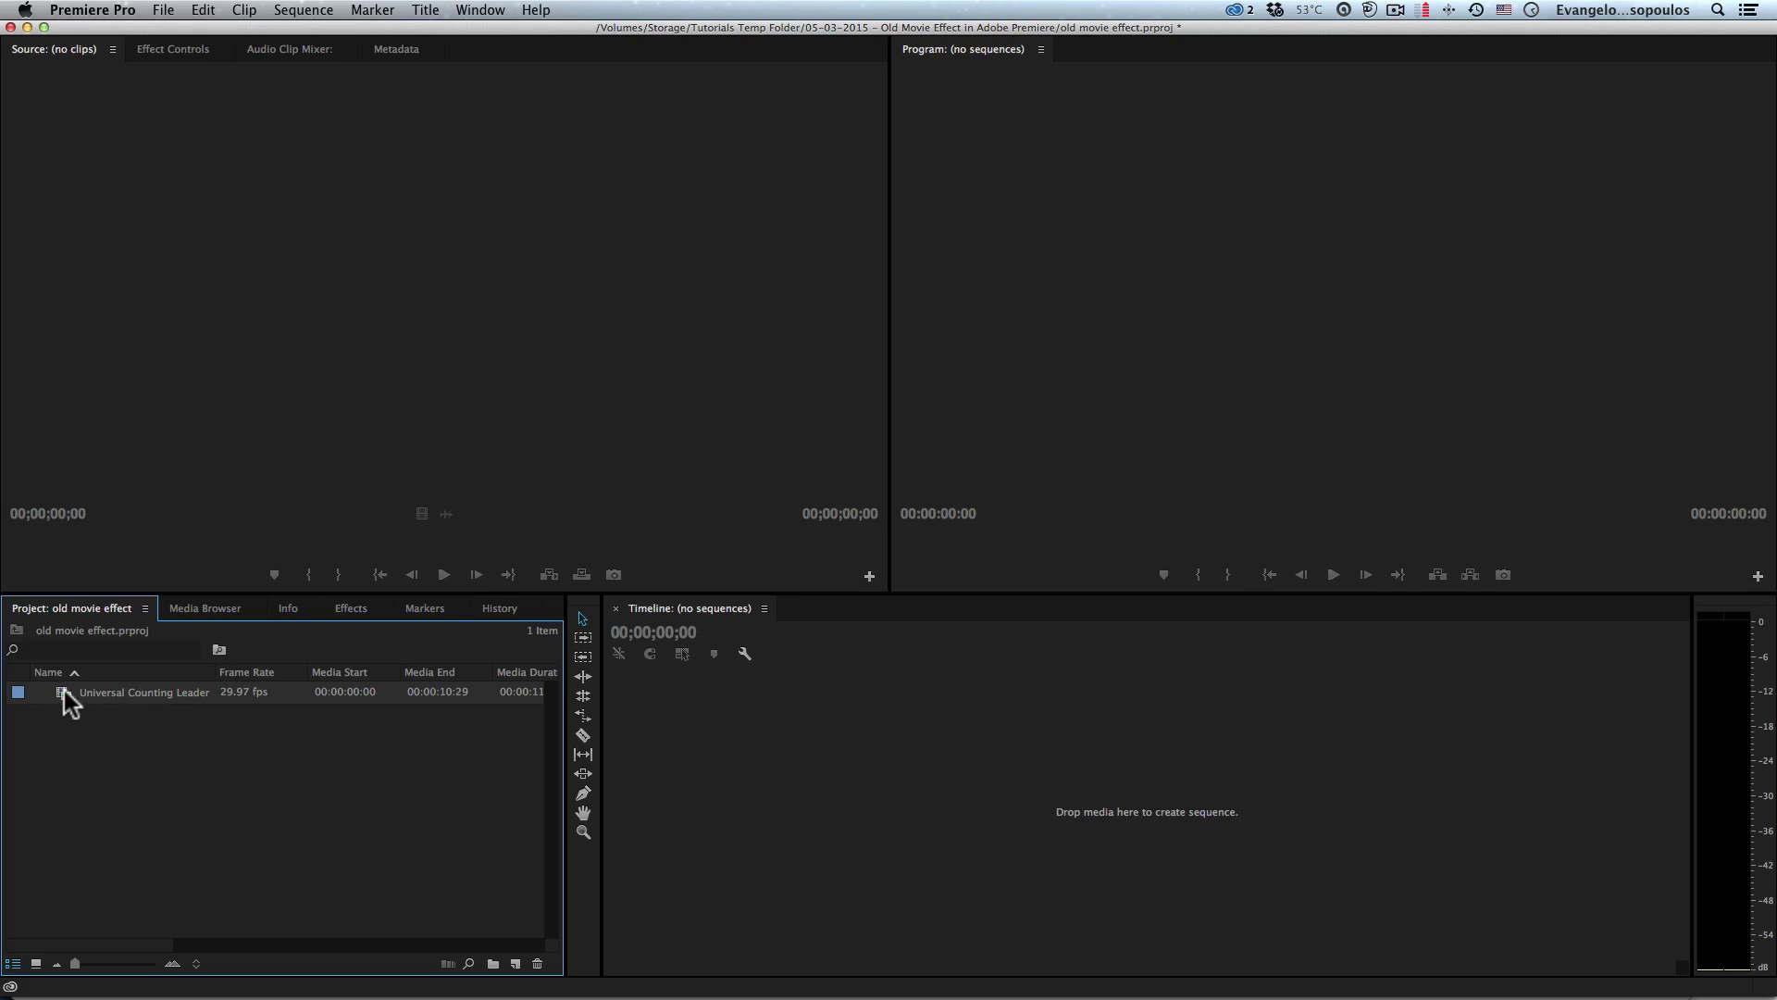
left_click_drag(64, 691, 501, 938)
Step: Make a sequence from the leader clip, play it, stop near the end, and replay from the start
left_click_drag(518, 969, 514, 963)
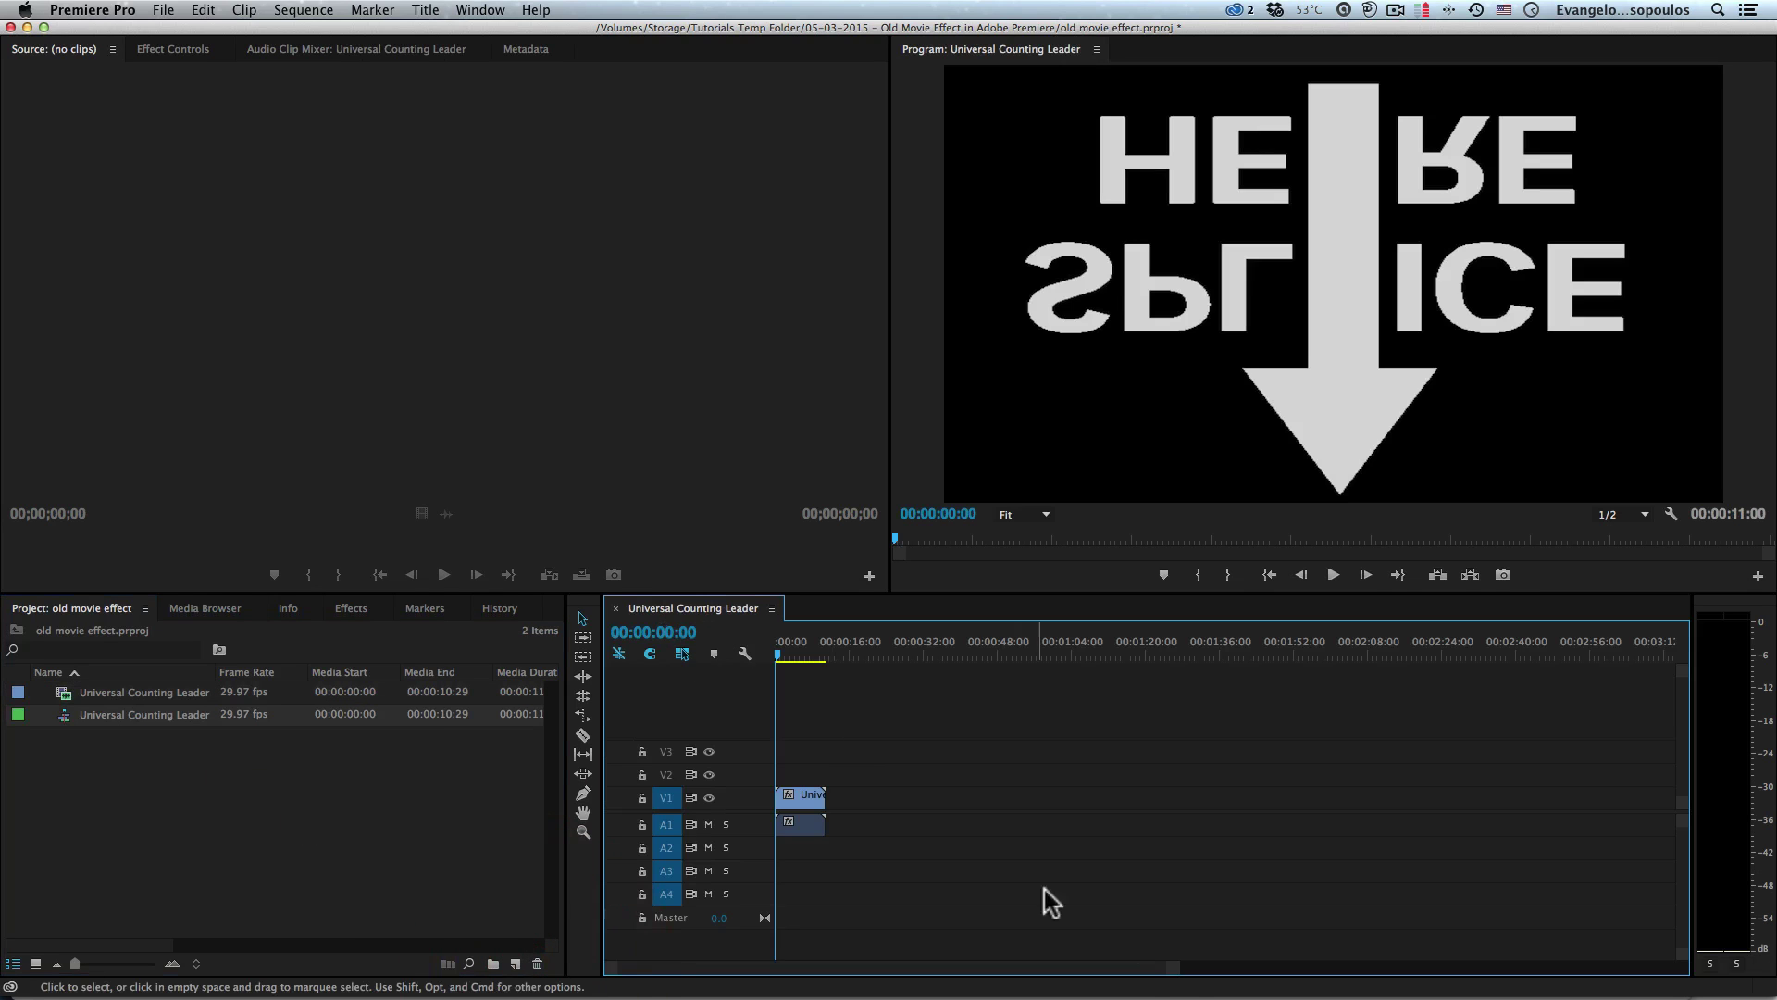
left_click_drag(1170, 968, 940, 972)
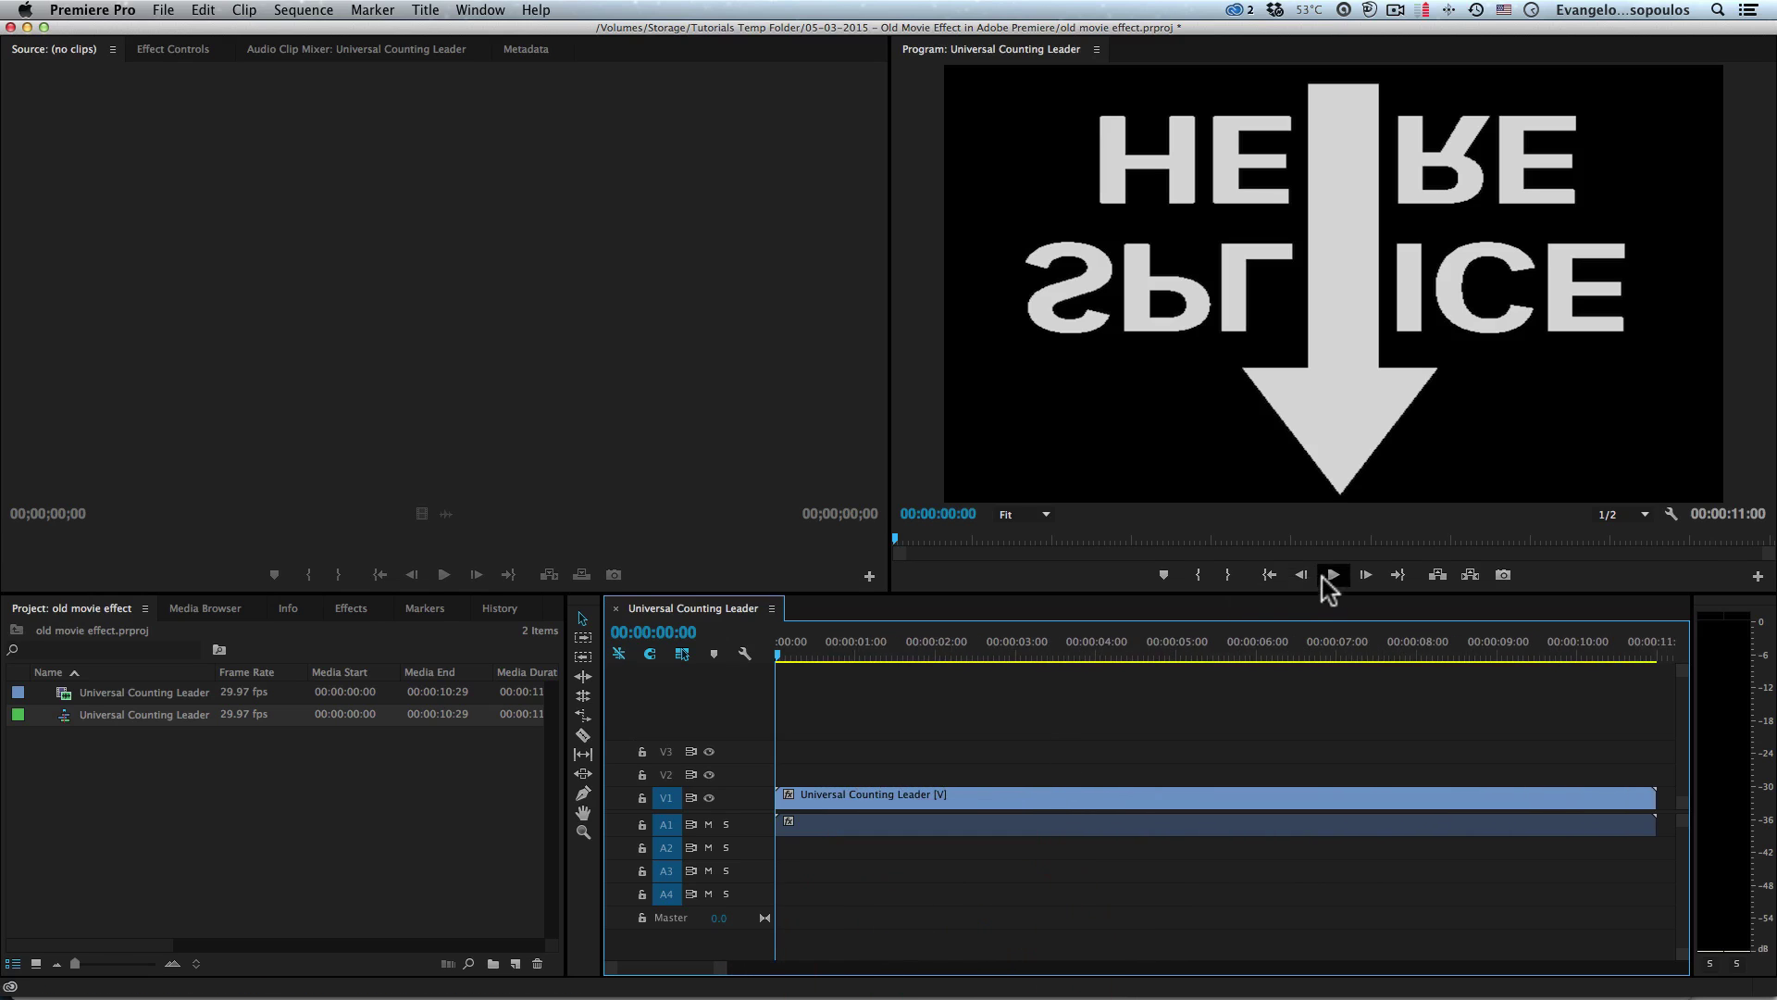
left_click(1330, 574)
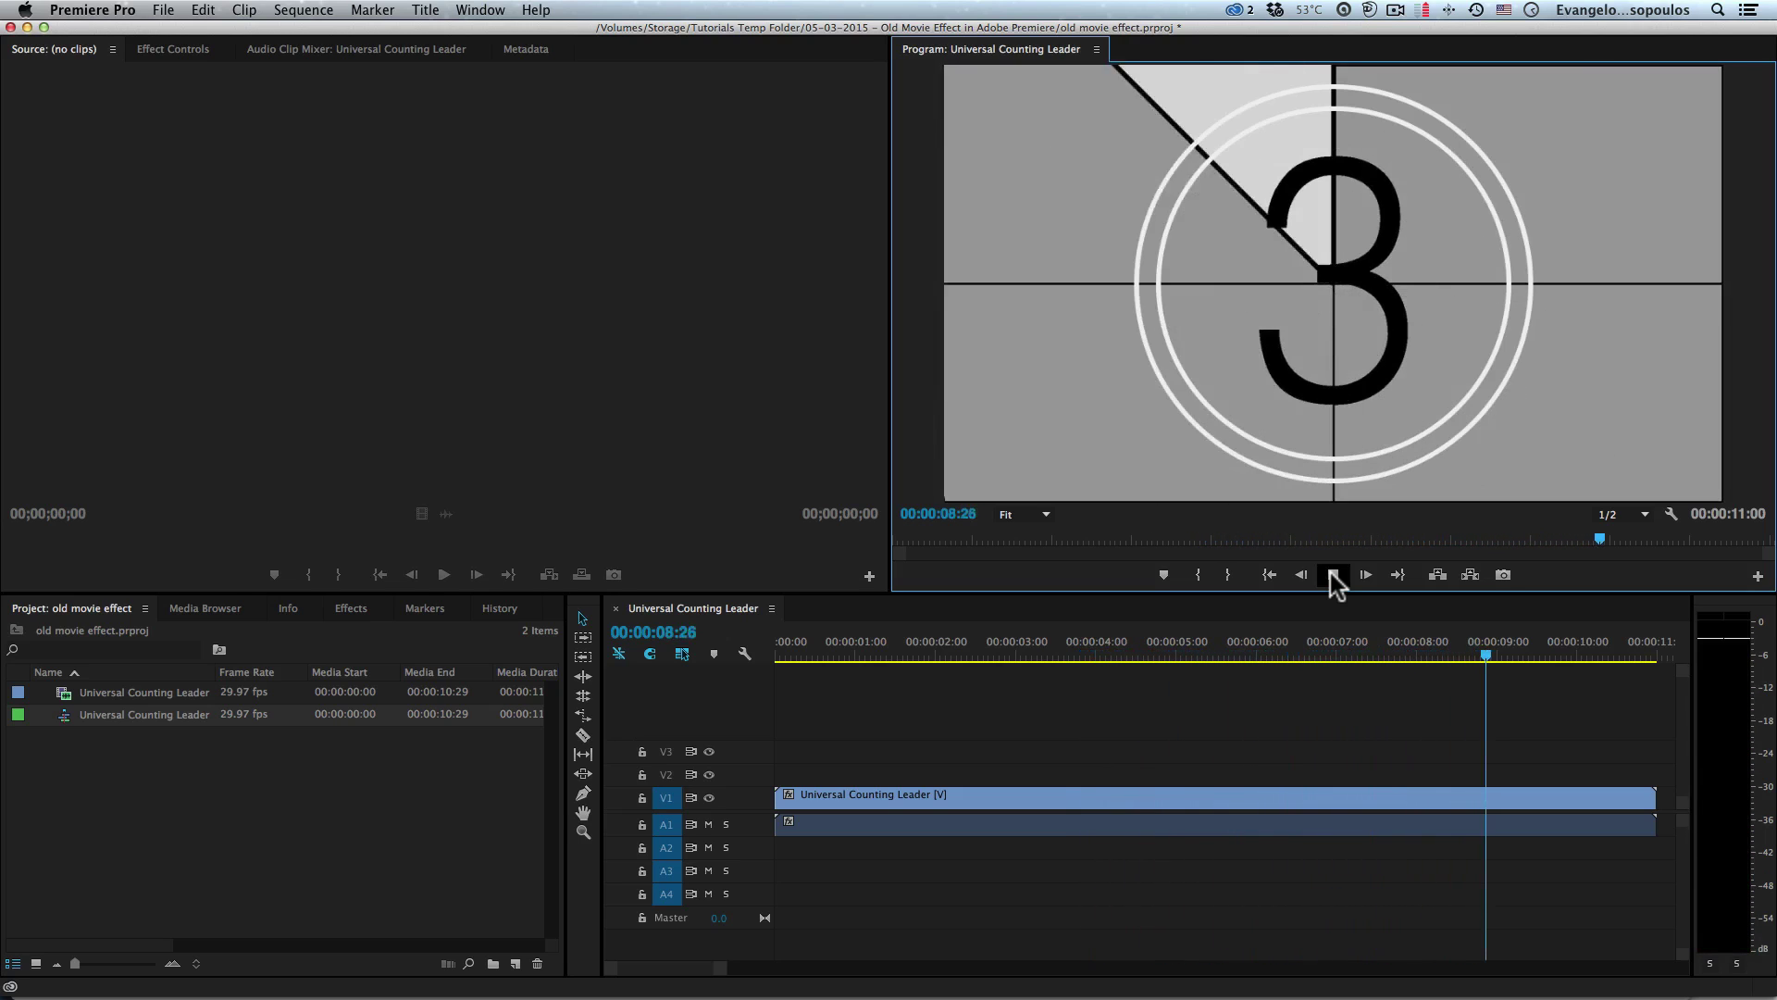
left_click(1333, 574)
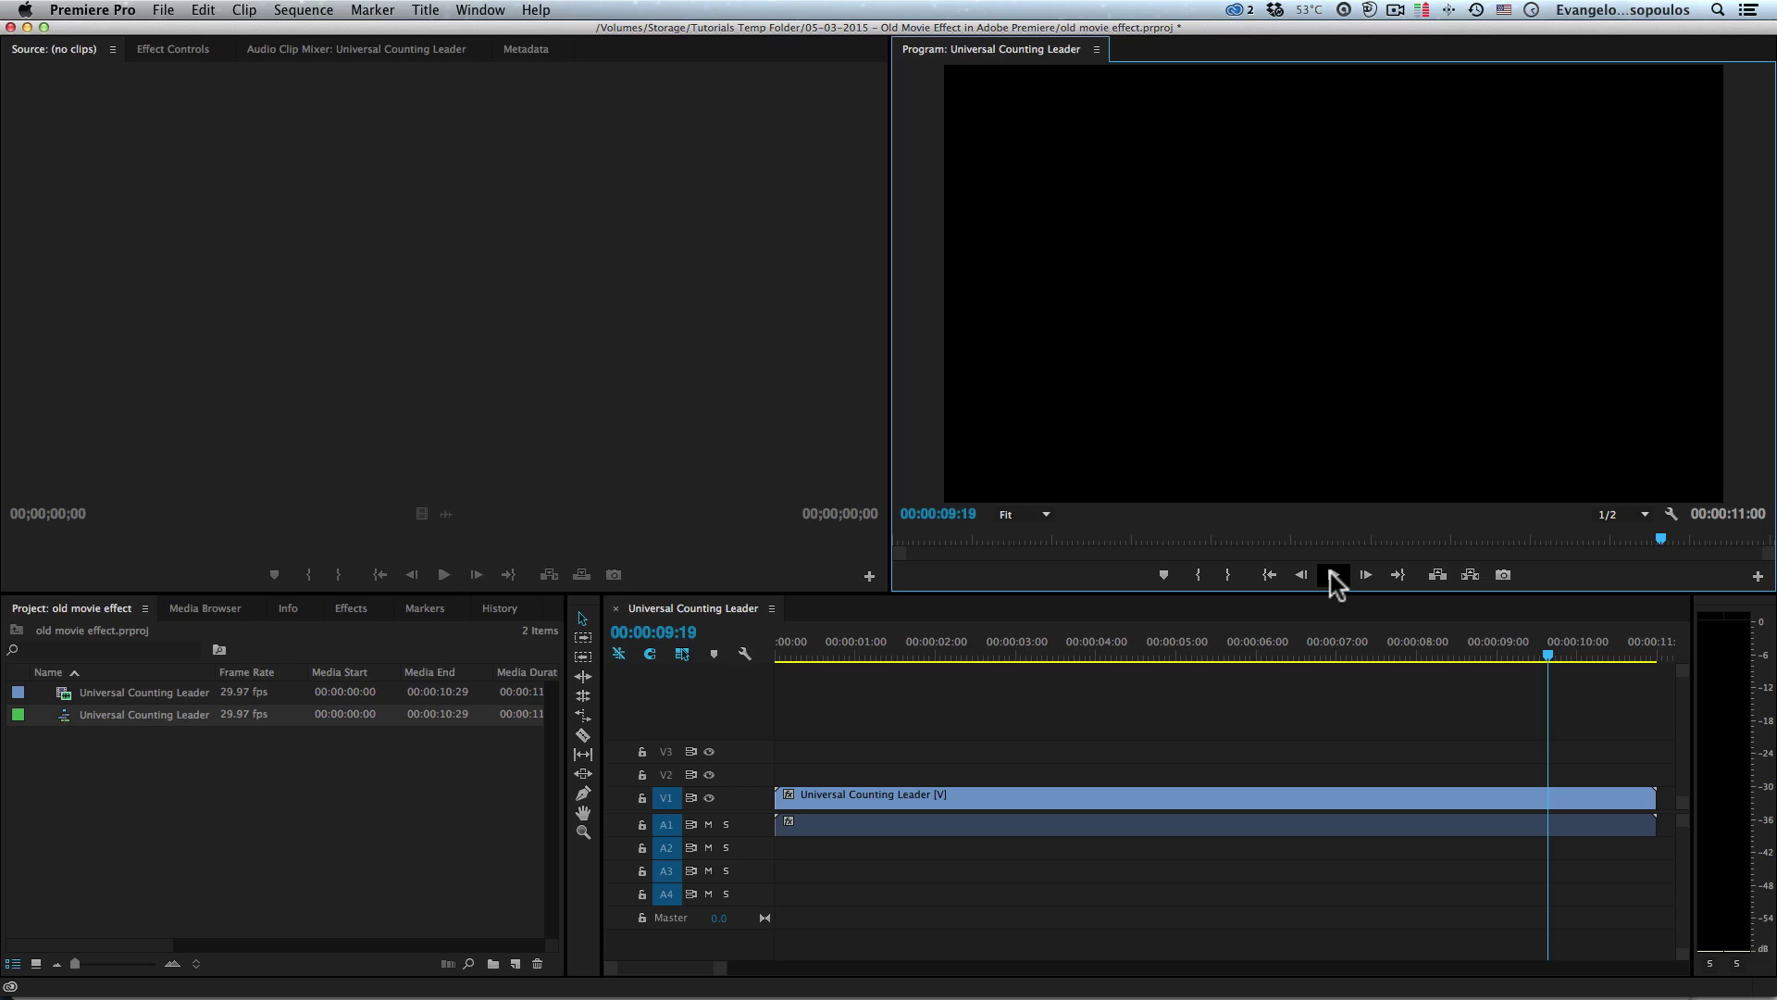
left_click_drag(1526, 652, 699, 655)
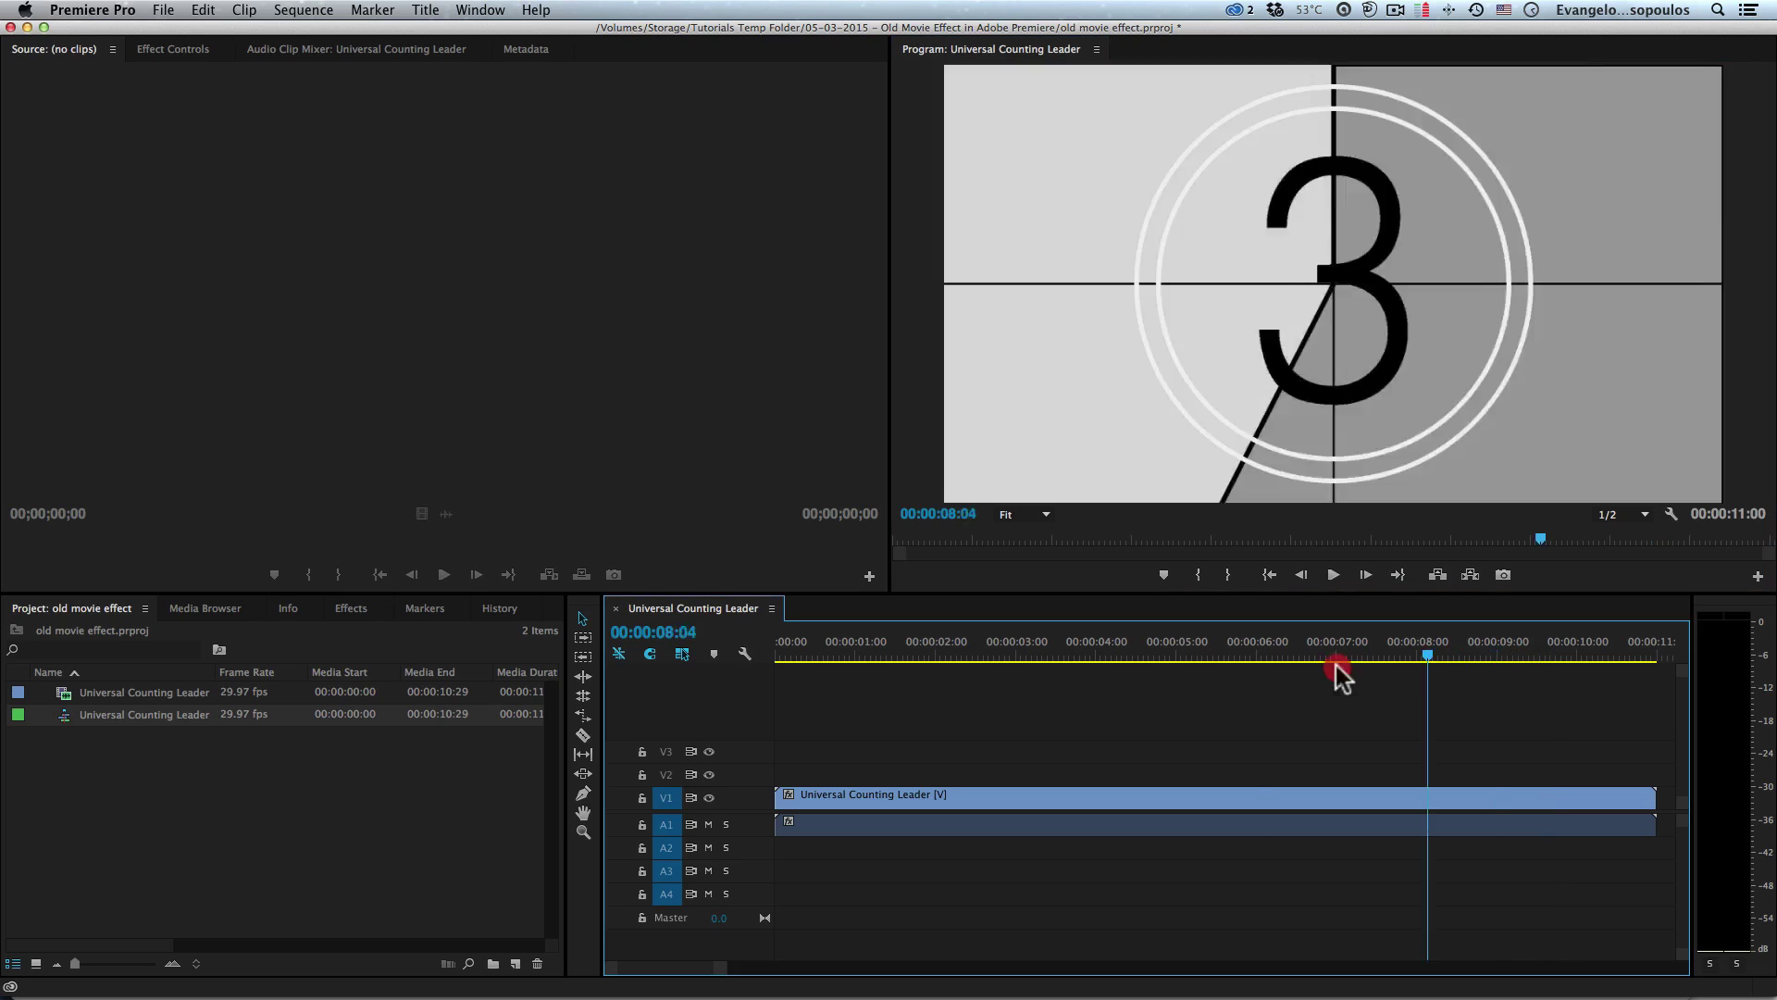
left_click(1333, 574)
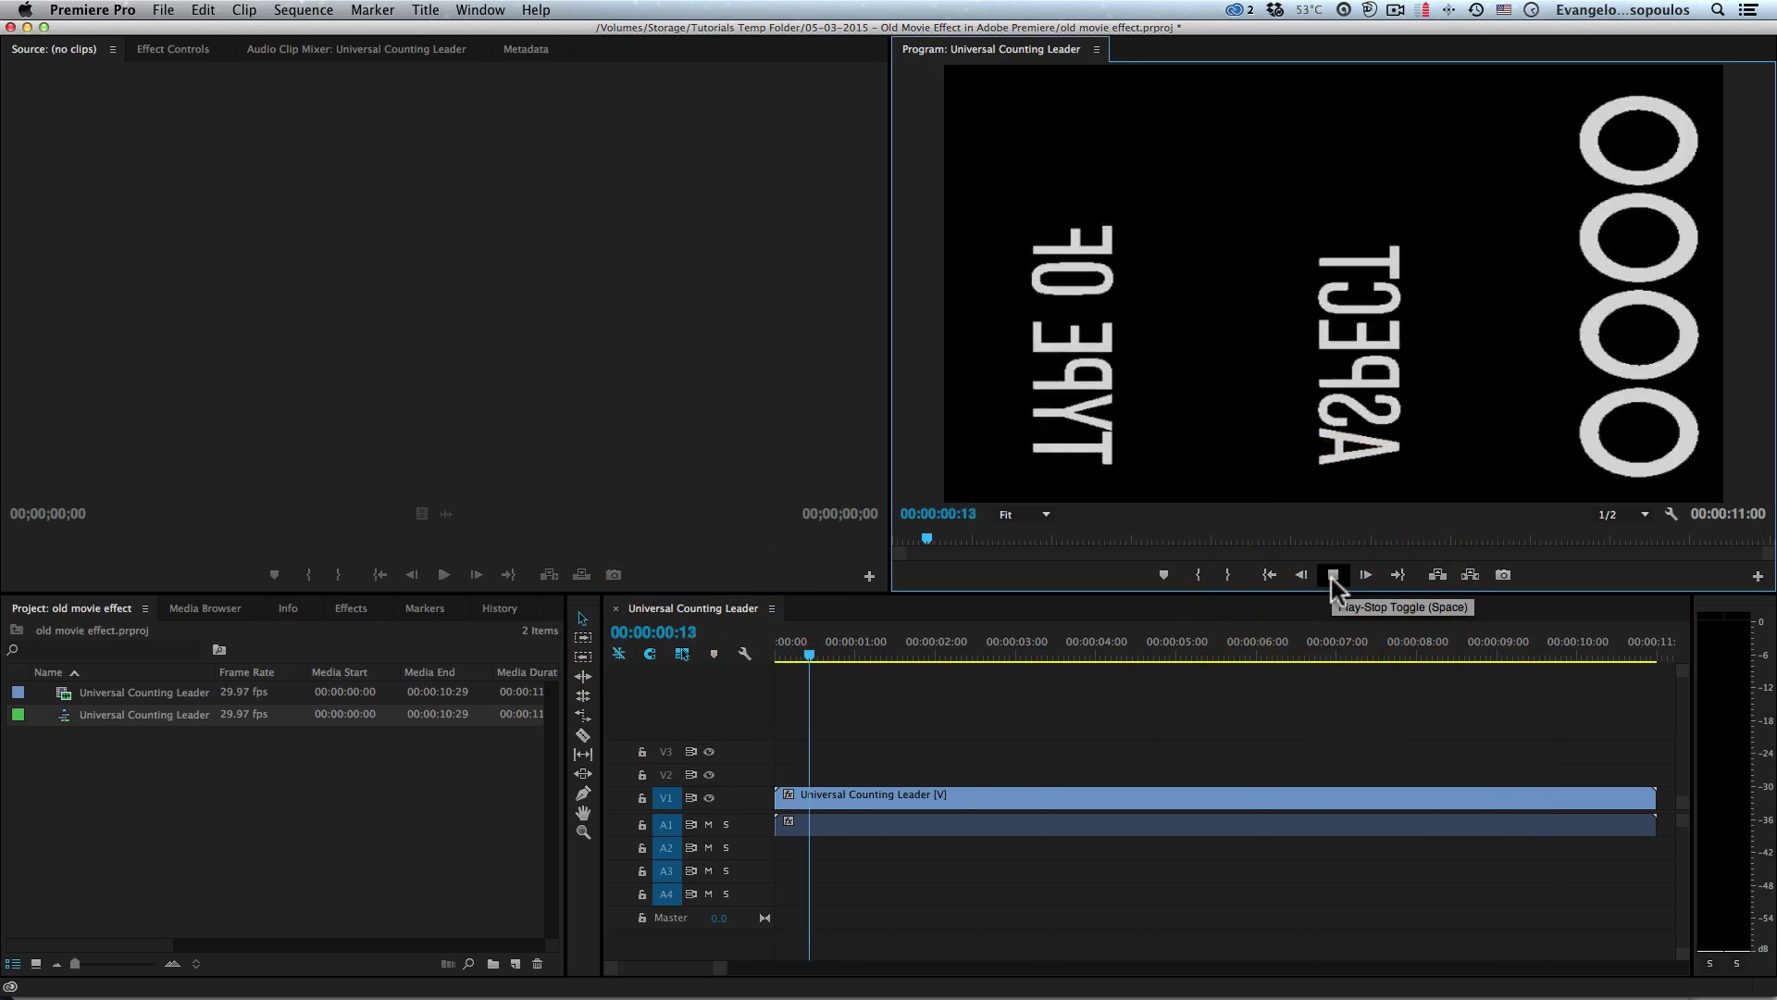